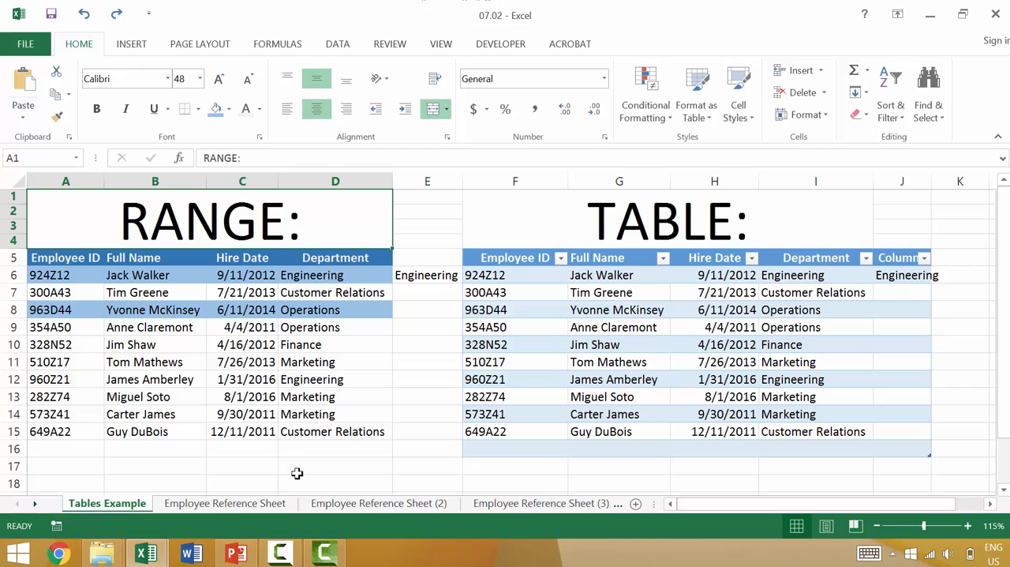
Go to cell A1 on the Employee Reference Sheet and look through the employee list down to its last row.
{"action": "left_click", "coordinate": [242, 506]}
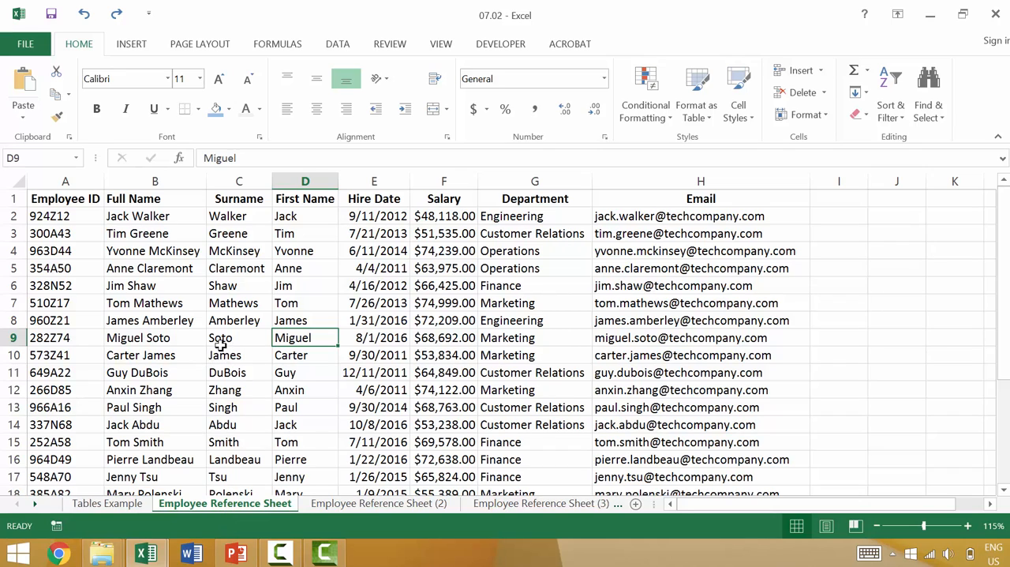
{"action": "key", "text": "ctrl+Home"}
{"action": "scroll", "coordinate": [371, 260], "scroll_direction": "down", "scroll_amount": 4}
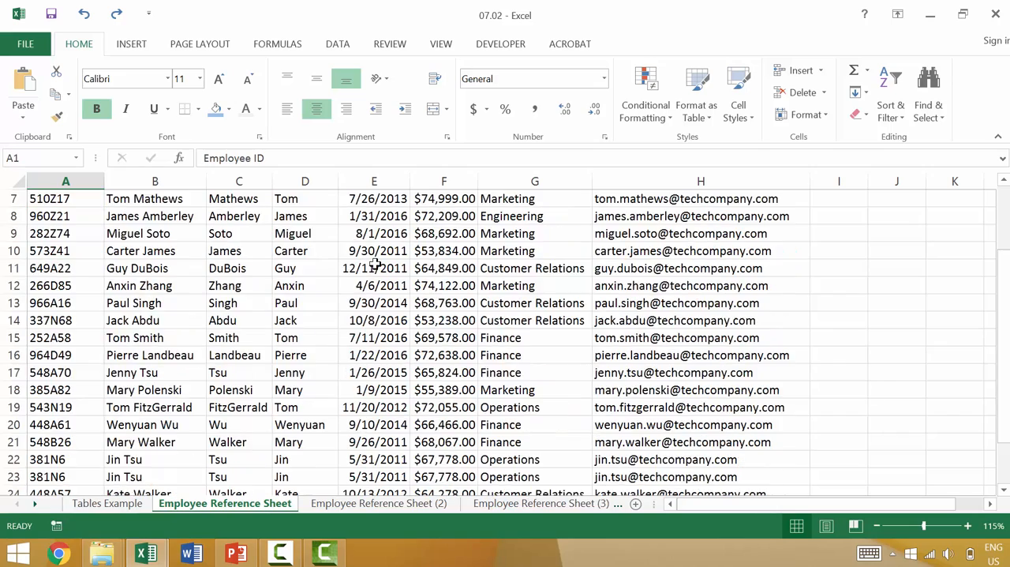
{"action": "scroll", "coordinate": [378, 267], "scroll_direction": "down", "scroll_amount": 1}
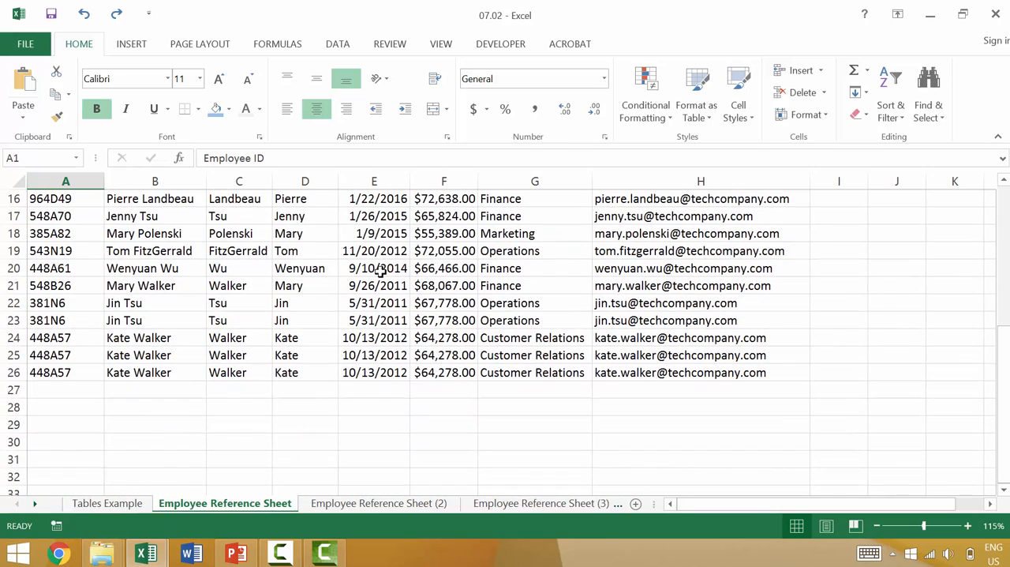
{"action": "scroll", "coordinate": [379, 273], "scroll_direction": "up", "scroll_amount": 5}
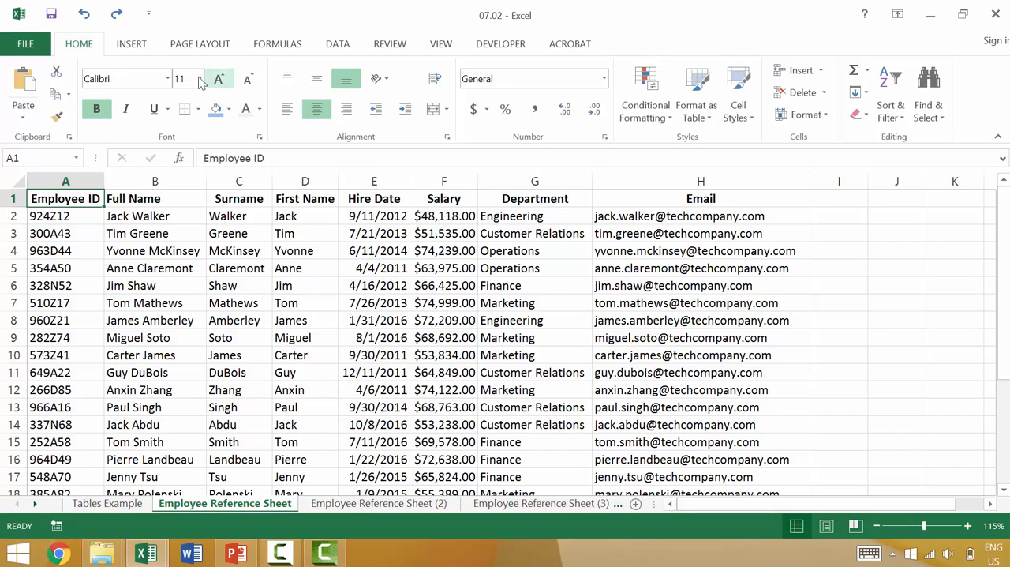
Insert a table with headers over the employee data in A1:H26, checking the selected range before confirming.
{"action": "left_click", "coordinate": [142, 51]}
{"action": "left_click", "coordinate": [137, 79]}
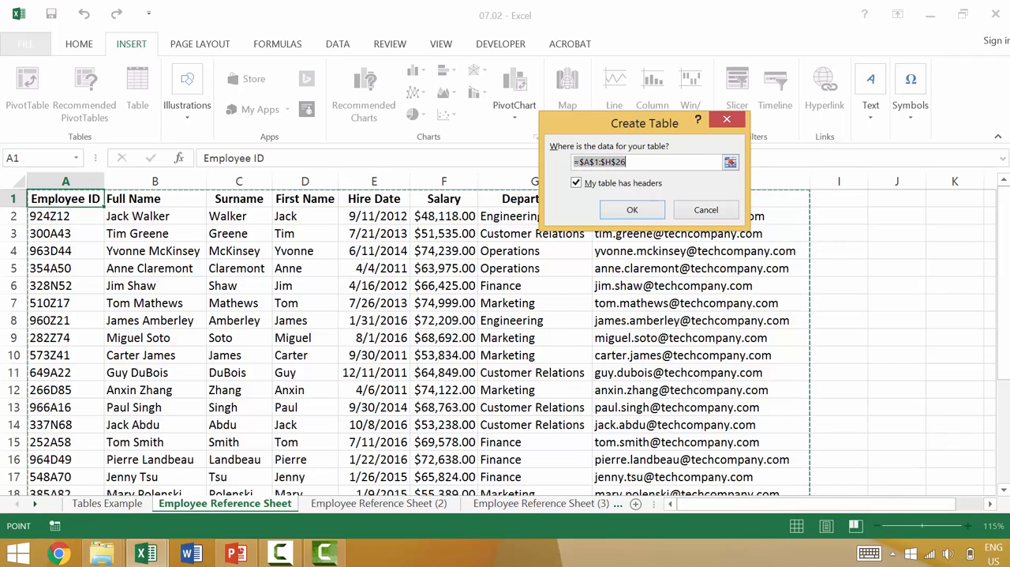
{"action": "left_click", "coordinate": [730, 164]}
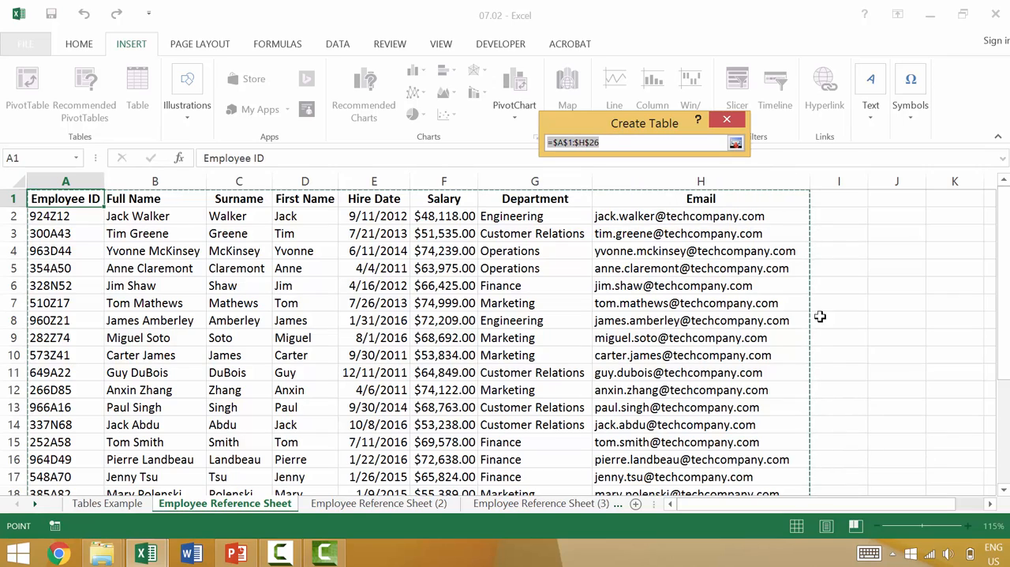
{"action": "left_click_drag", "start_coordinate": [1003, 268], "coordinate": [1004, 278]}
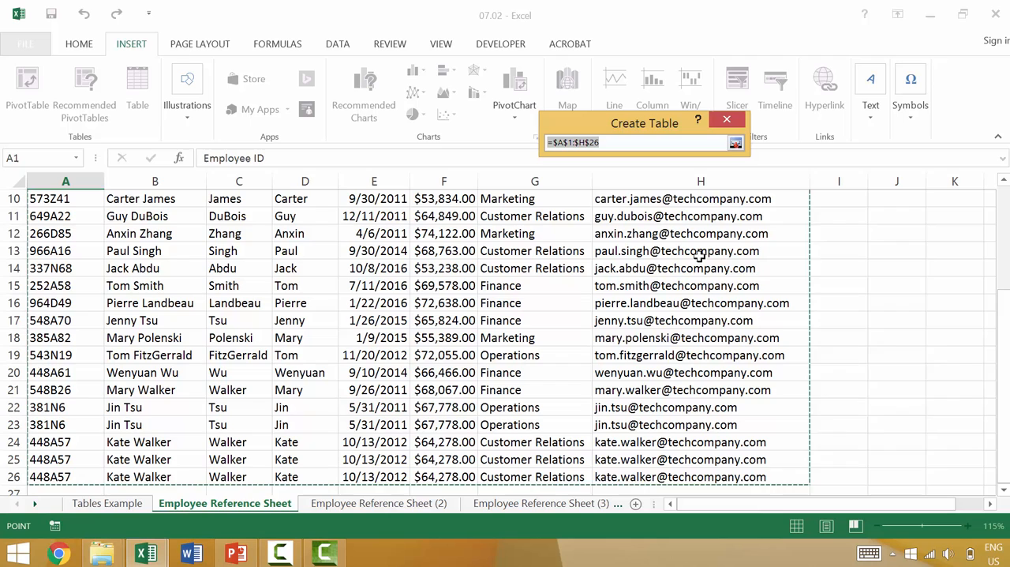
{"action": "left_click", "coordinate": [735, 142]}
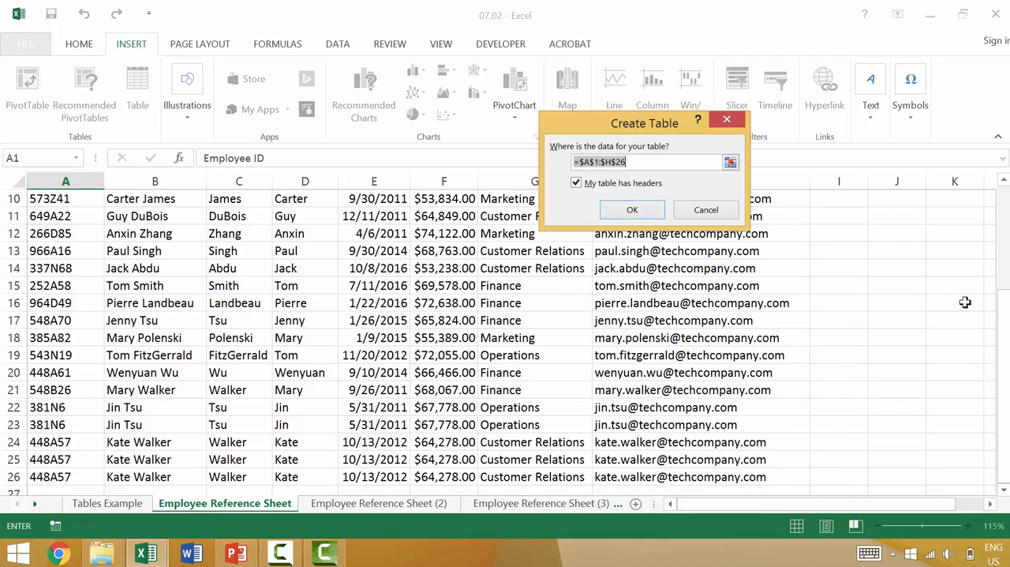
{"action": "left_click", "coordinate": [731, 162]}
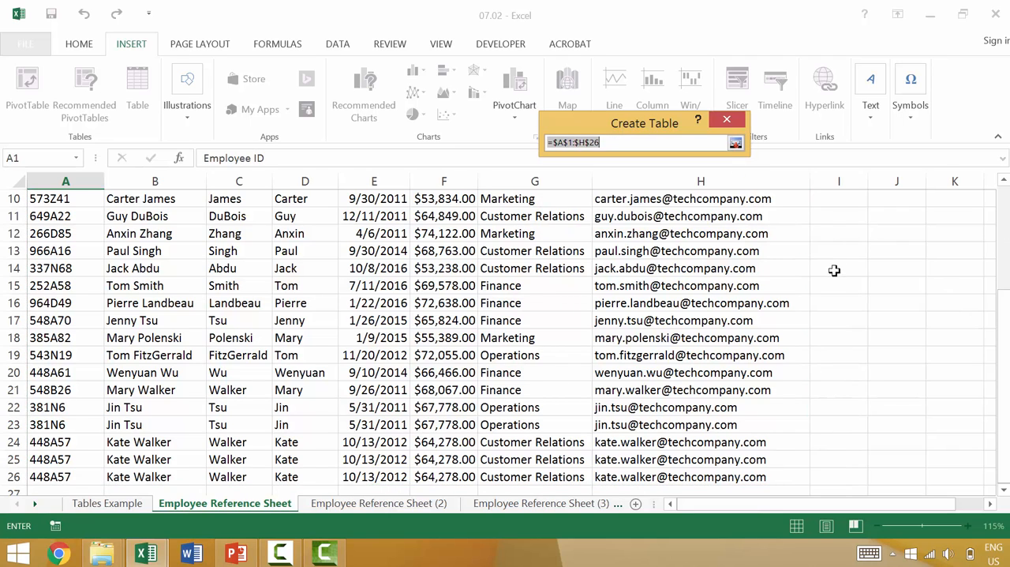
{"action": "scroll", "coordinate": [836, 277], "scroll_direction": "up", "scroll_amount": 3}
{"action": "left_click", "coordinate": [736, 143]}
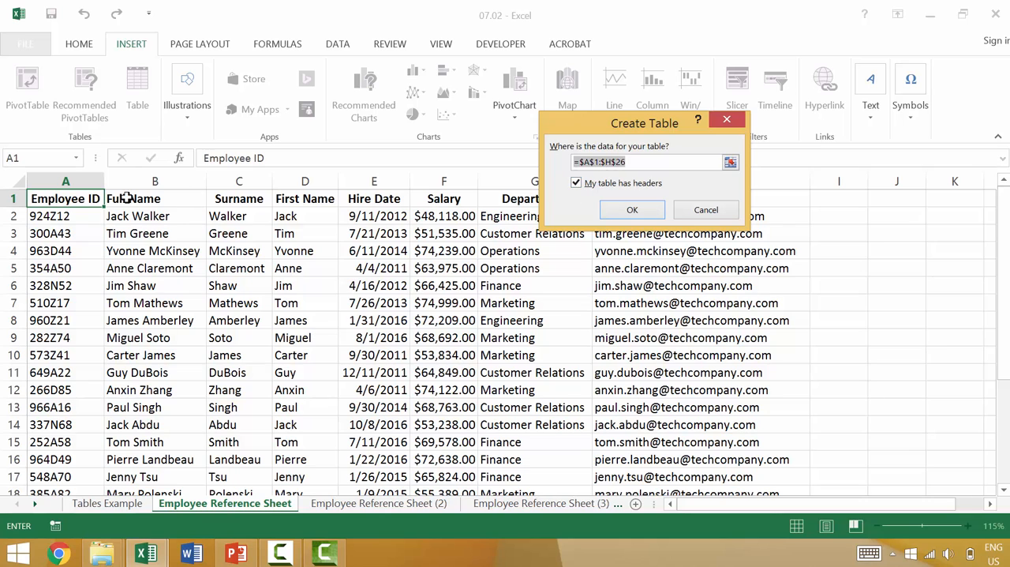
{"action": "left_click", "coordinate": [633, 214]}
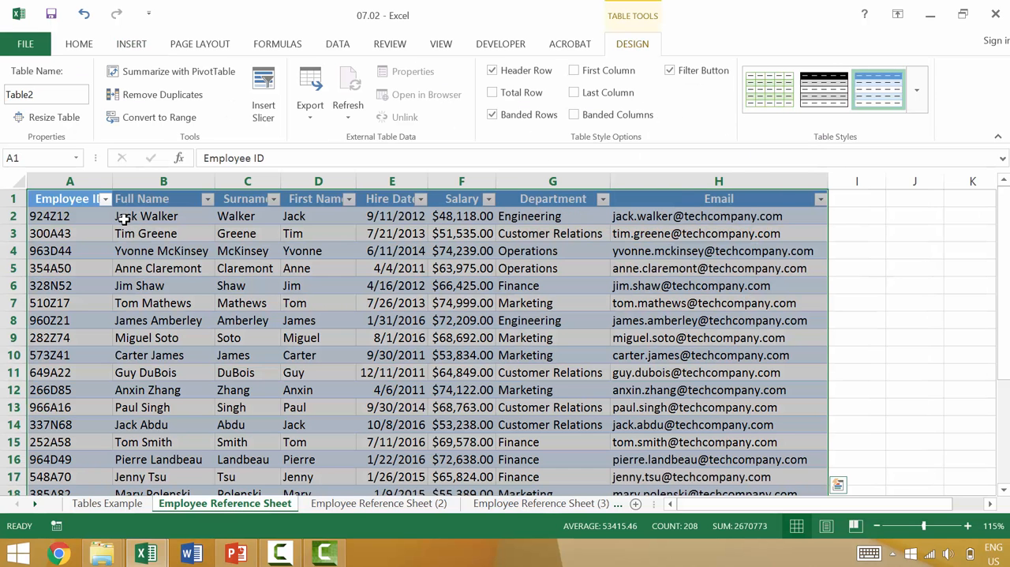
Autofit the width of all columns on the sheet so the table's headers show in full.
{"action": "left_click", "coordinate": [9, 182]}
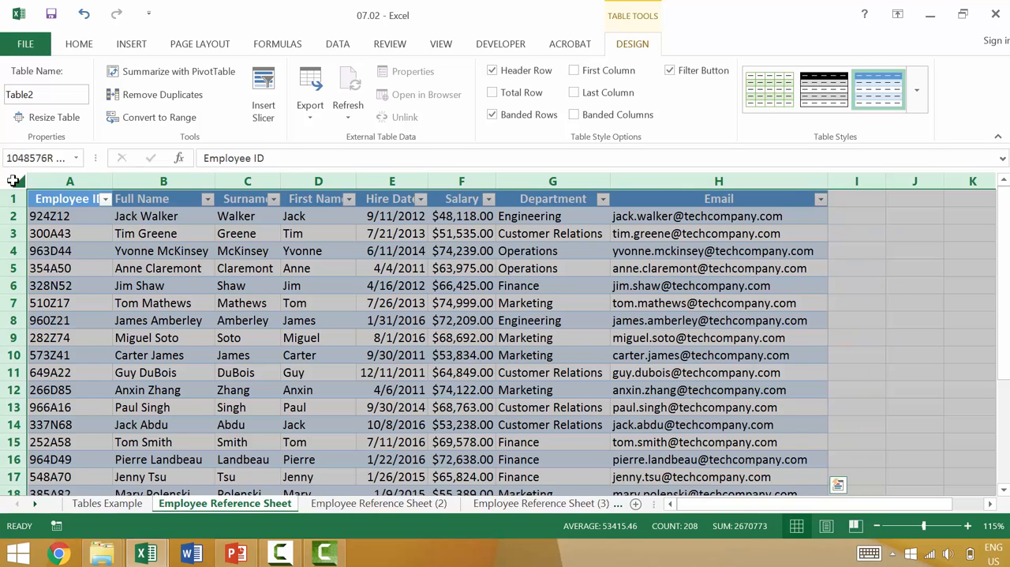
{"action": "left_click_drag", "start_coordinate": [113, 183], "coordinate": [116, 186]}
{"action": "double_click", "coordinate": [116, 186]}
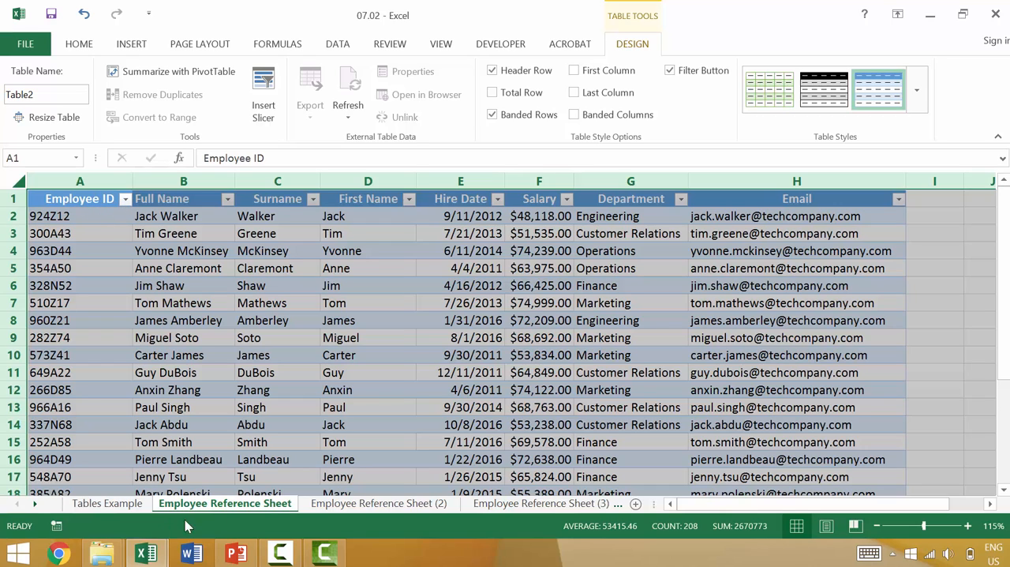
On Employee Reference Sheet (2), format A1:H26 as a table with headers using the dark blue style in the first Medium row.
{"action": "left_click", "coordinate": [346, 505]}
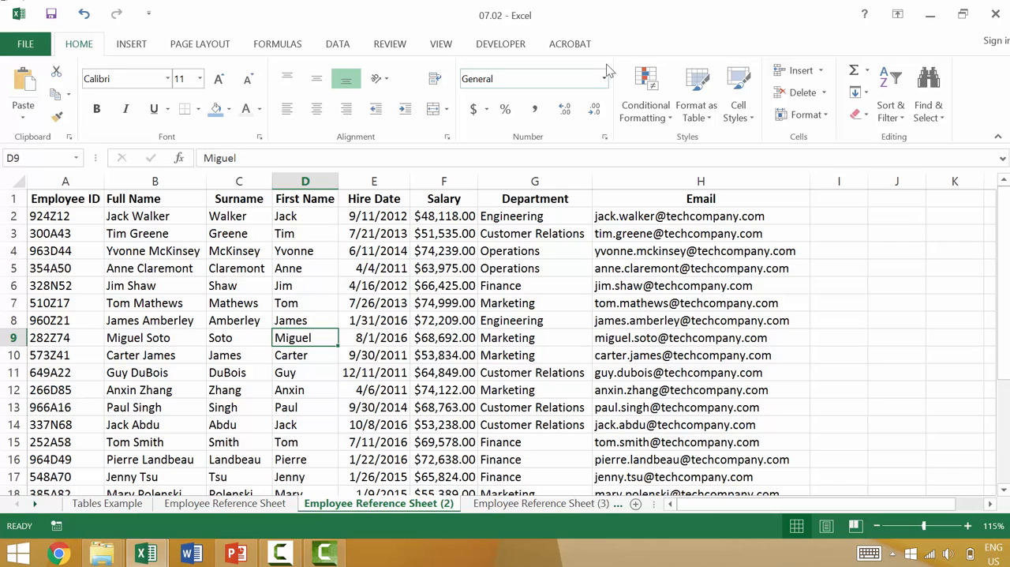
{"action": "left_click", "coordinate": [705, 93]}
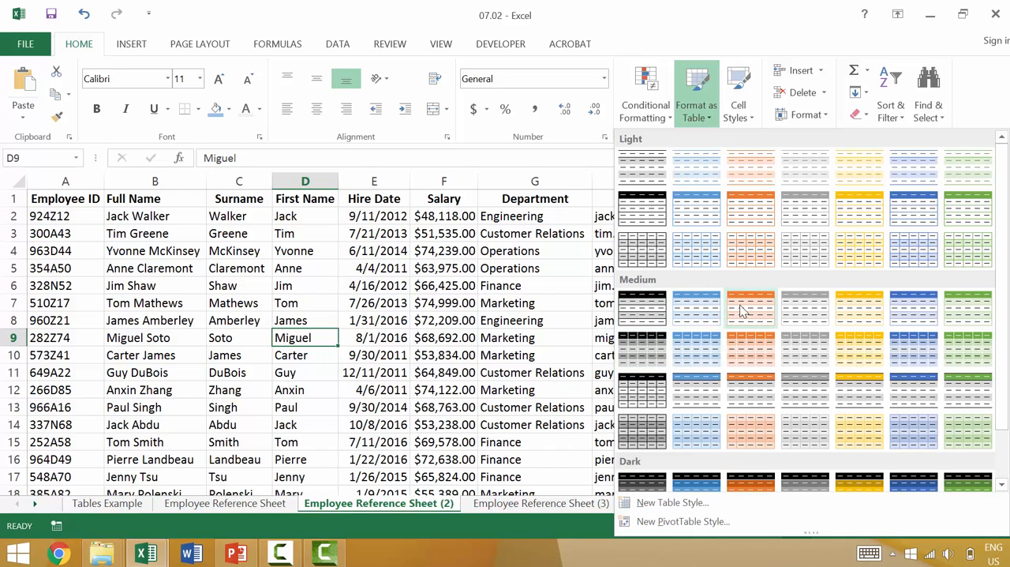
{"action": "left_click", "coordinate": [882, 308]}
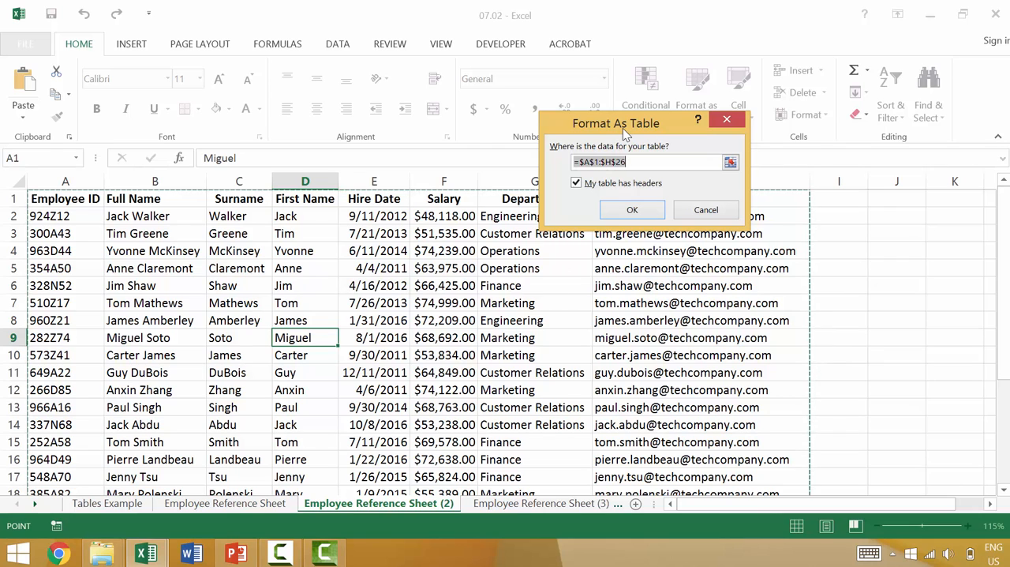
{"action": "left_click", "coordinate": [671, 162]}
{"action": "left_click", "coordinate": [729, 162]}
{"action": "scroll", "coordinate": [863, 279], "scroll_direction": "down", "scroll_amount": 7}
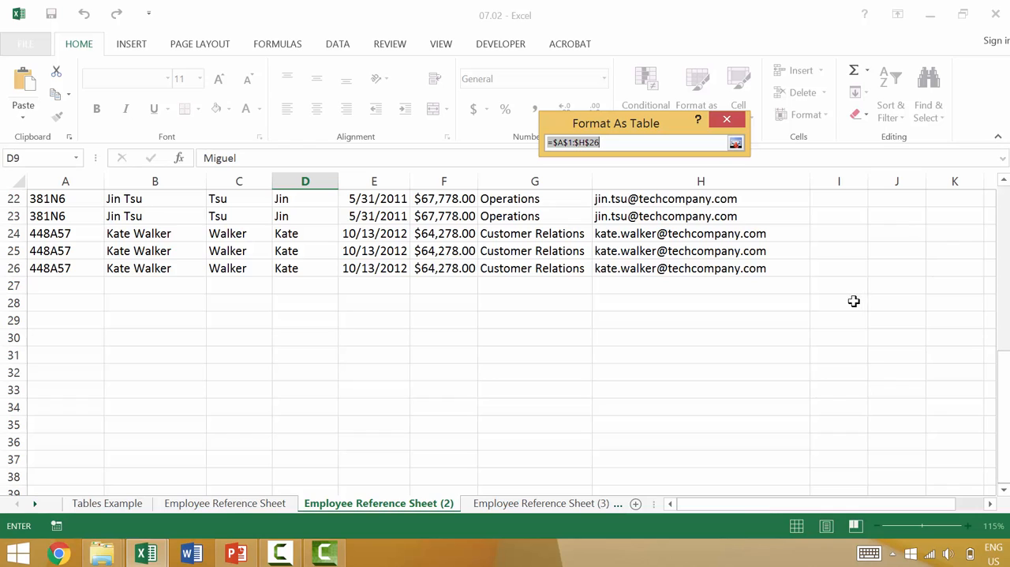
{"action": "left_click", "coordinate": [735, 143]}
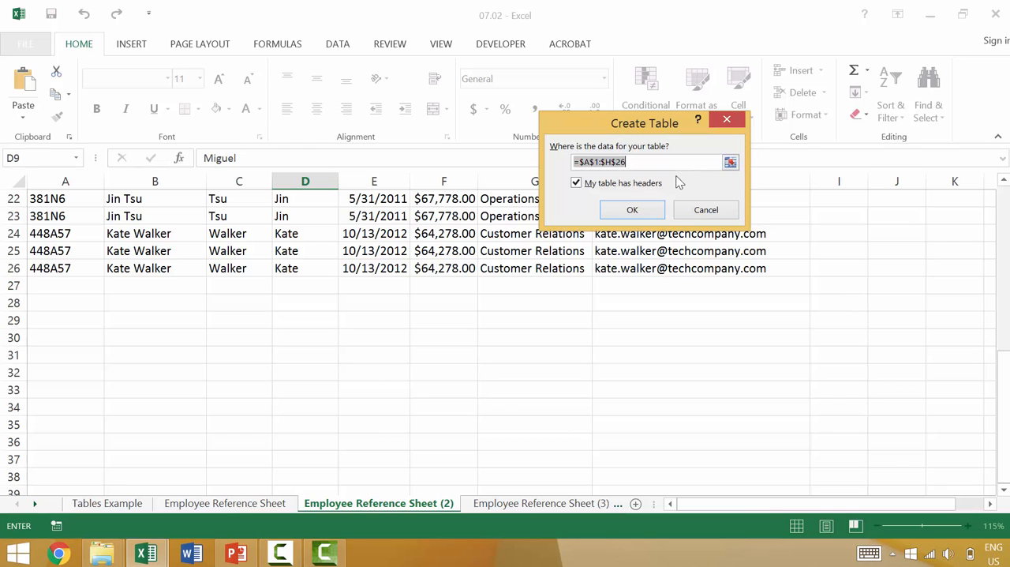
{"action": "left_click", "coordinate": [633, 210]}
{"action": "scroll", "coordinate": [593, 276], "scroll_direction": "up", "scroll_amount": 7}
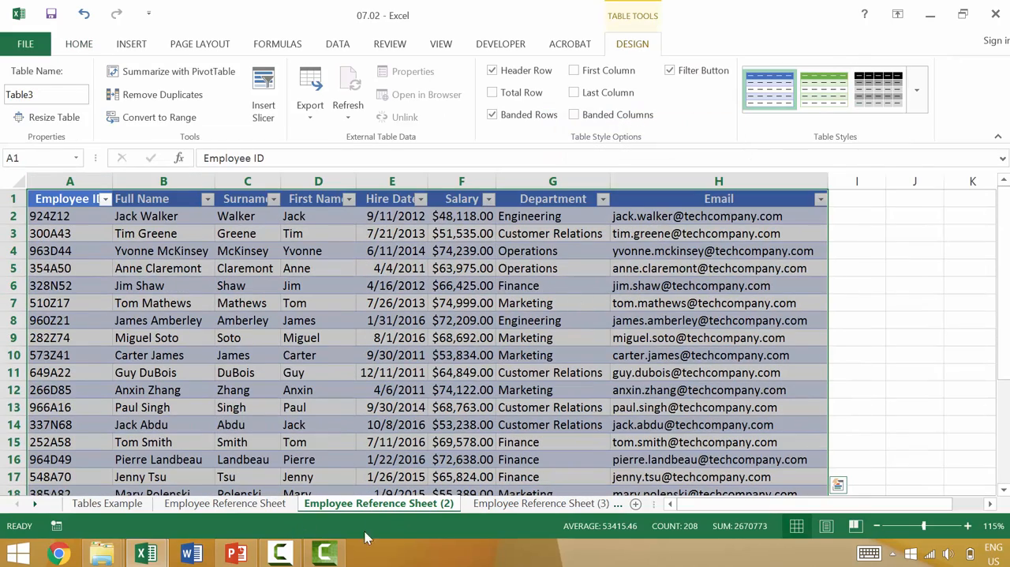
On Employee Reference Sheet (3), create a table with headers from the range A1:H26.
{"action": "left_click", "coordinate": [524, 505]}
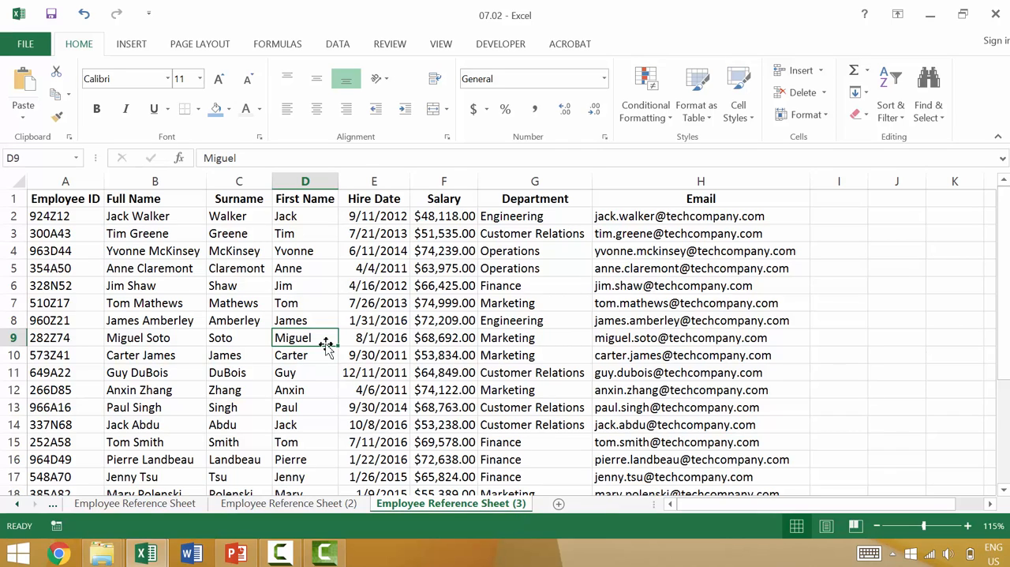
{"action": "key", "text": "ctrl+t"}
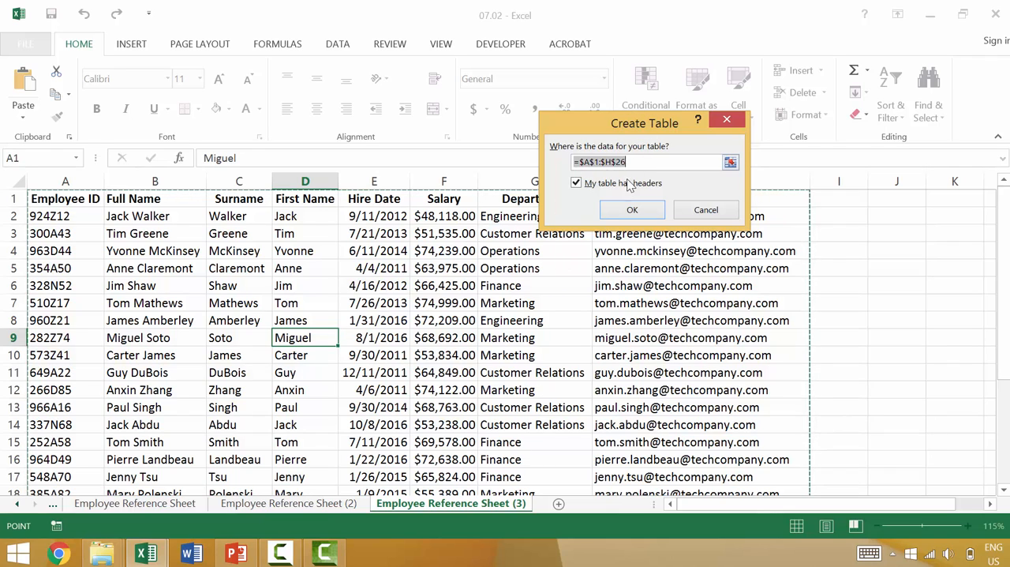
{"action": "left_click", "coordinate": [640, 209]}
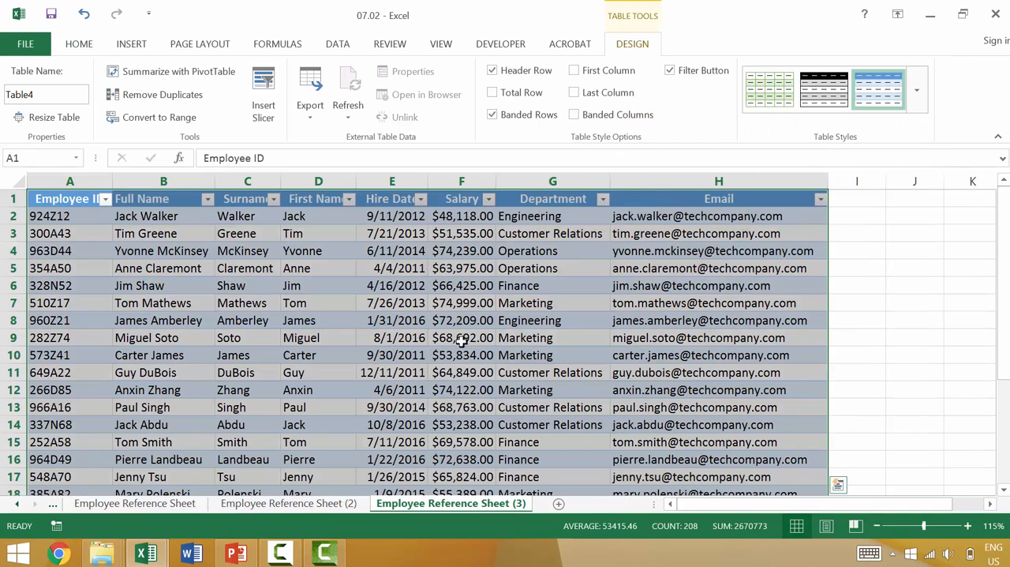
Return to the Employee Reference Sheet and compare selecting cells outside and inside the table, ending on cell H5 in the Email column.
{"action": "left_click", "coordinate": [136, 511]}
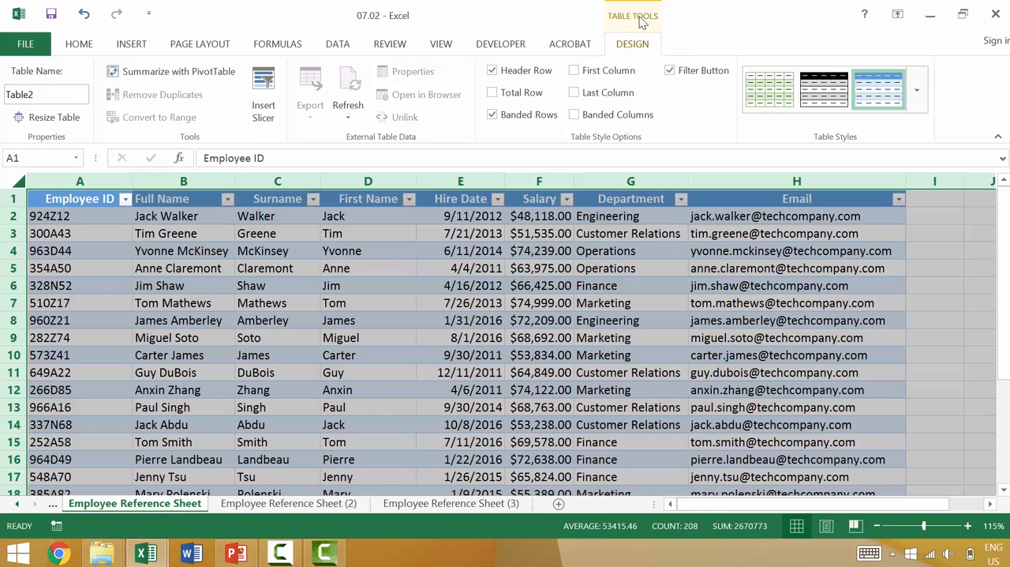
{"action": "left_click", "coordinate": [922, 199]}
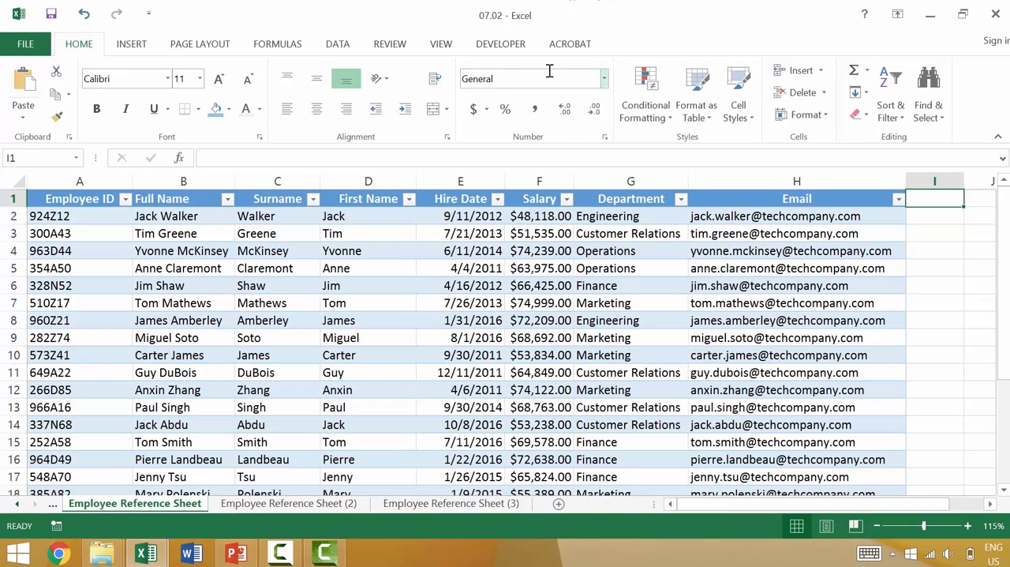
{"action": "left_click", "coordinate": [824, 234]}
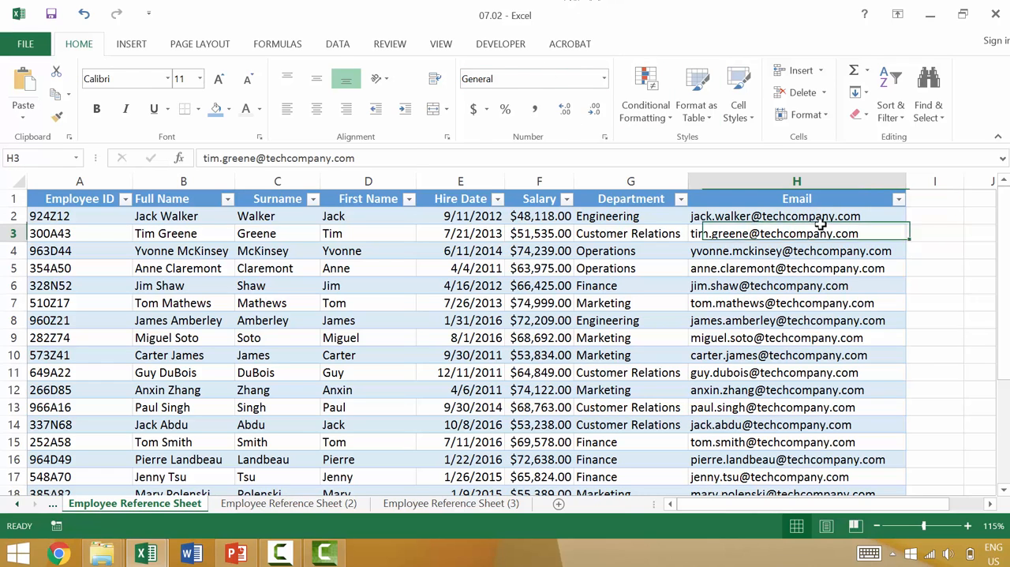
{"action": "left_click", "coordinate": [921, 256]}
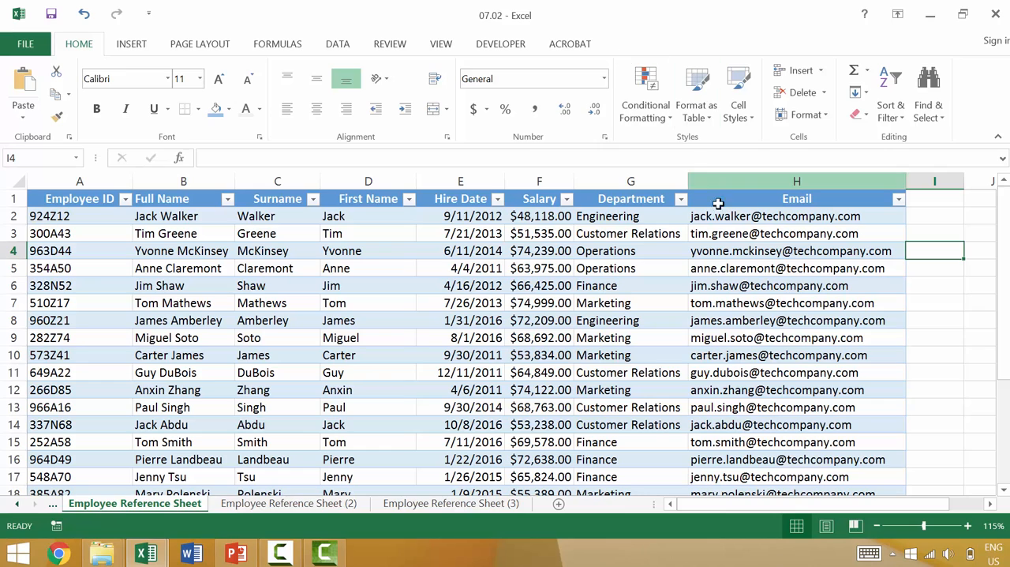
{"action": "left_click", "coordinate": [694, 268]}
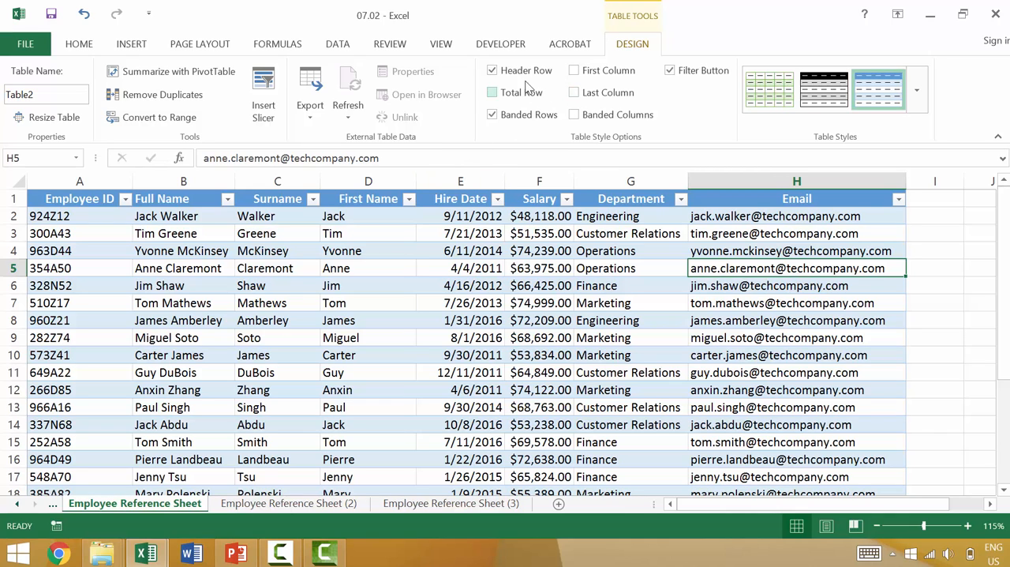
Switch the table's header row off and back on in the table design options.
{"action": "scroll", "coordinate": [497, 99], "scroll_direction": "up", "scroll_amount": 4}
{"action": "scroll", "coordinate": [506, 107], "scroll_direction": "up", "scroll_amount": 2}
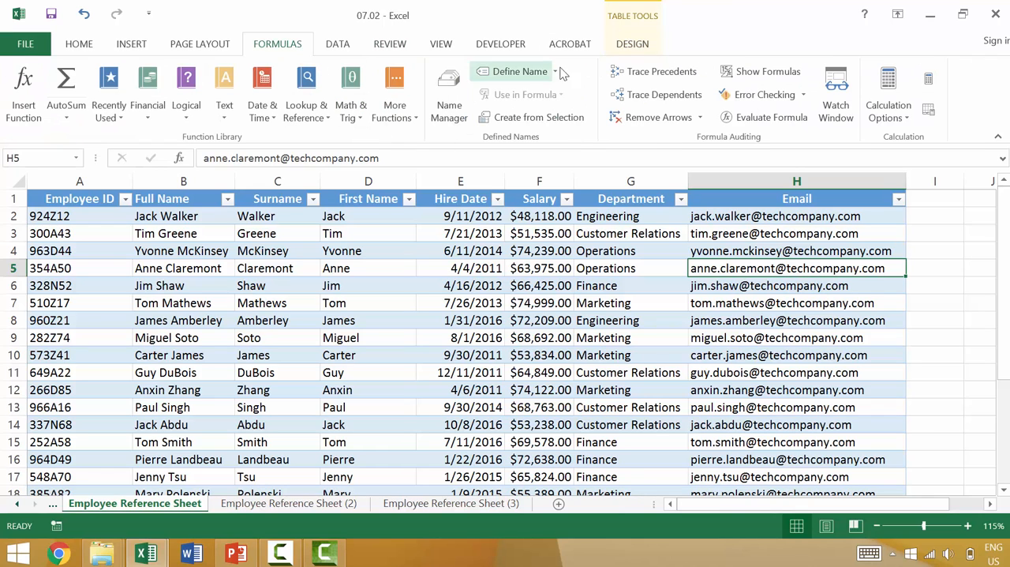
{"action": "left_click", "coordinate": [630, 45]}
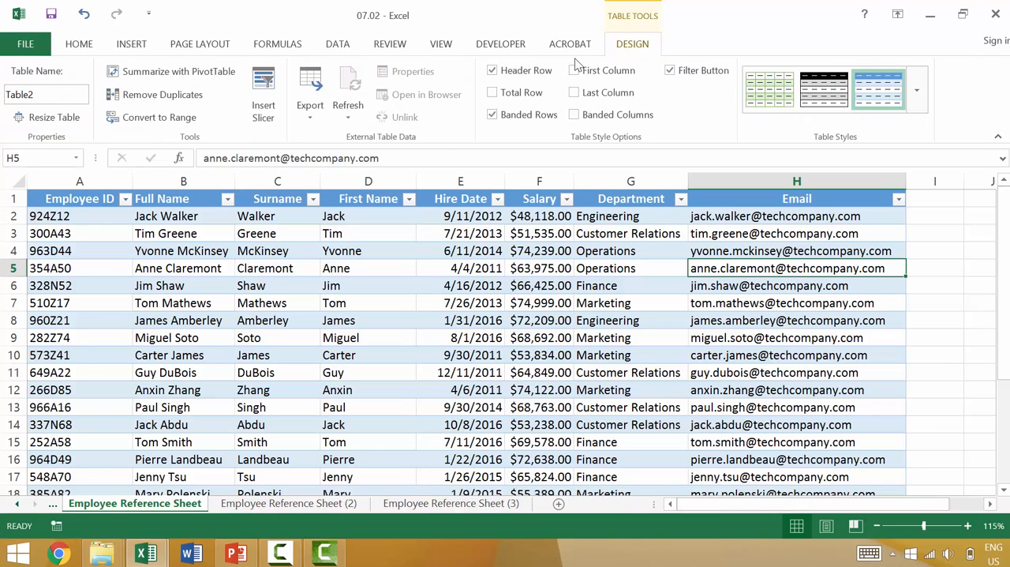
{"action": "left_click", "coordinate": [493, 71]}
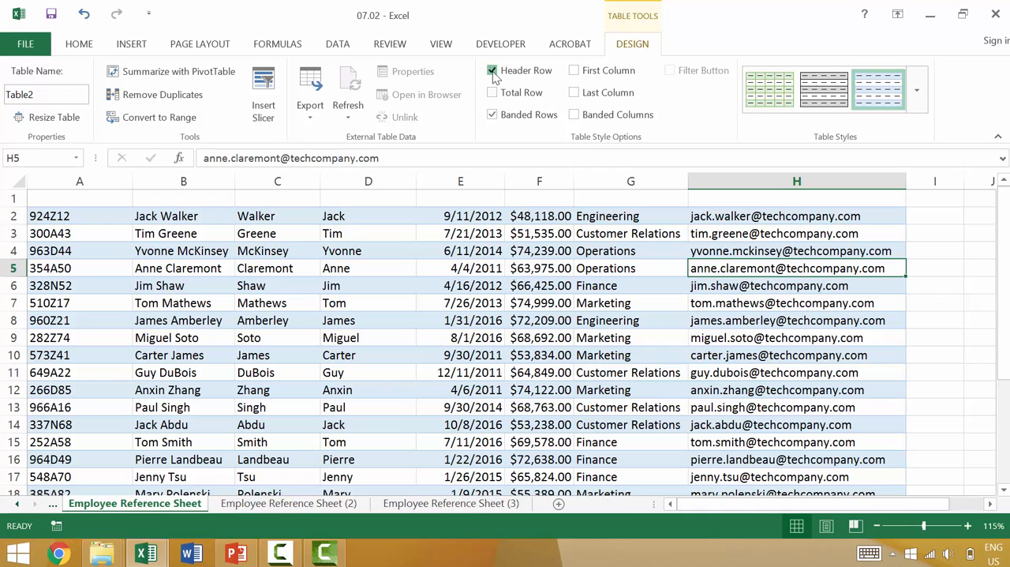
{"action": "left_click", "coordinate": [493, 71]}
{"action": "left_click", "coordinate": [492, 71]}
{"action": "left_click", "coordinate": [493, 71]}
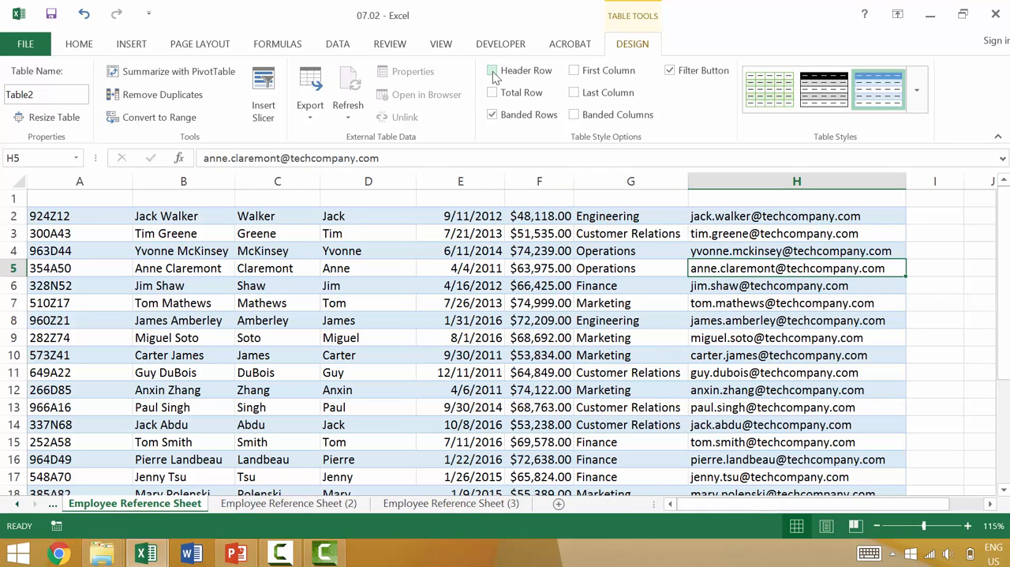
{"action": "left_click", "coordinate": [493, 71]}
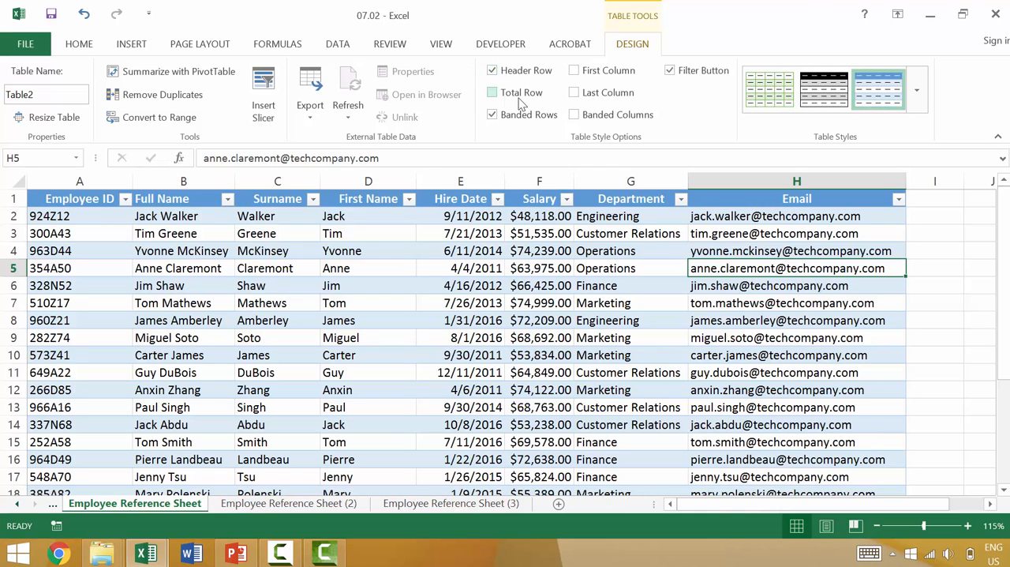
Add a total row to the table, sum the Salary column in F27, and autofit column F's width.
{"action": "left_click", "coordinate": [494, 93]}
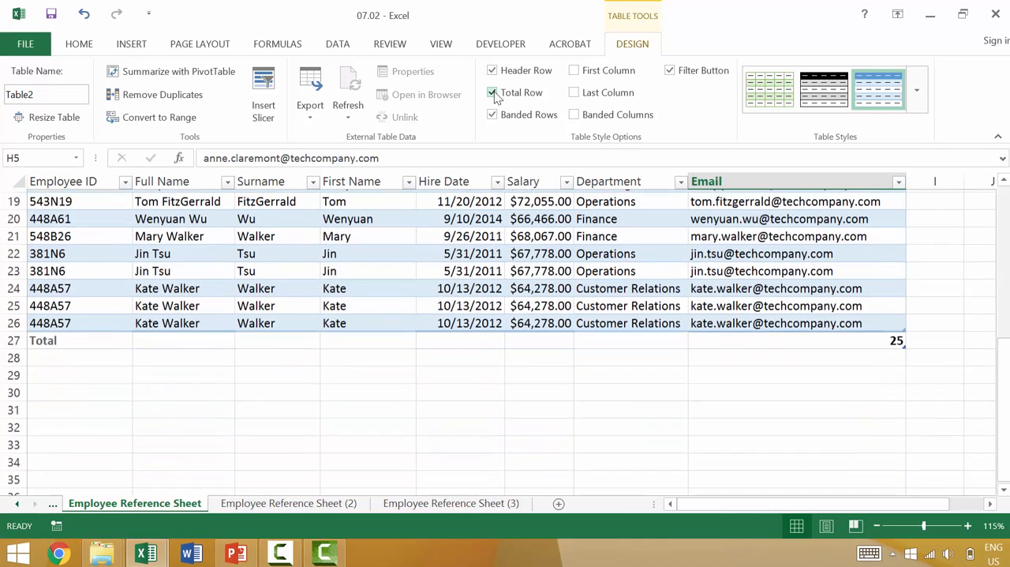
{"action": "left_click", "coordinate": [621, 336]}
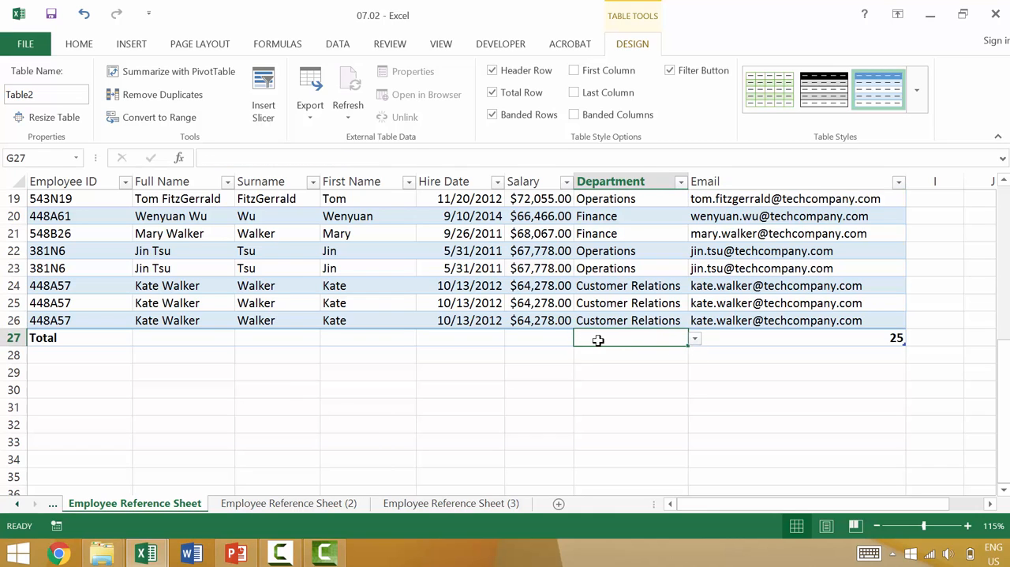
{"action": "left_click", "coordinate": [543, 349]}
{"action": "left_click", "coordinate": [553, 340]}
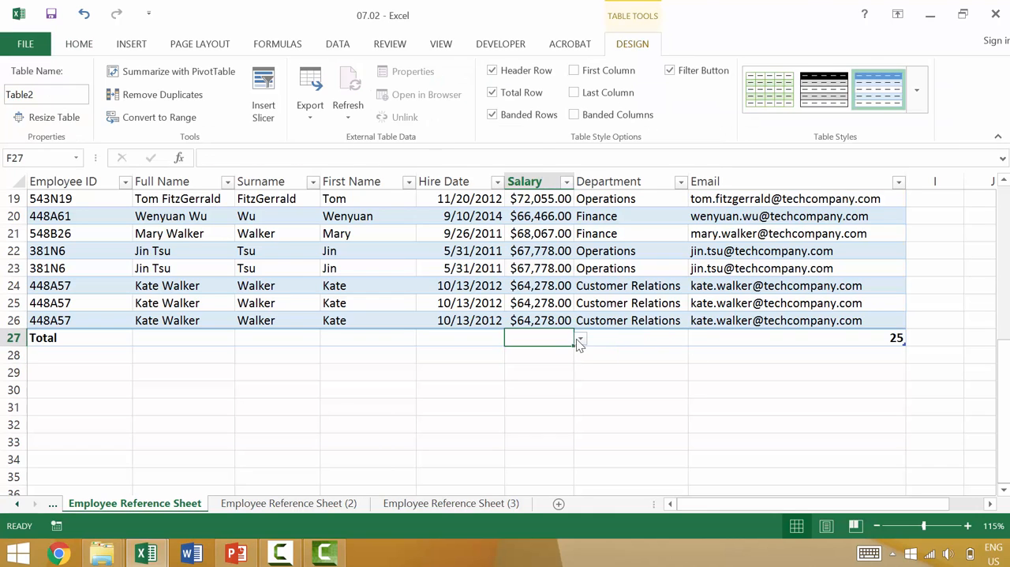
{"action": "left_click", "coordinate": [580, 339]}
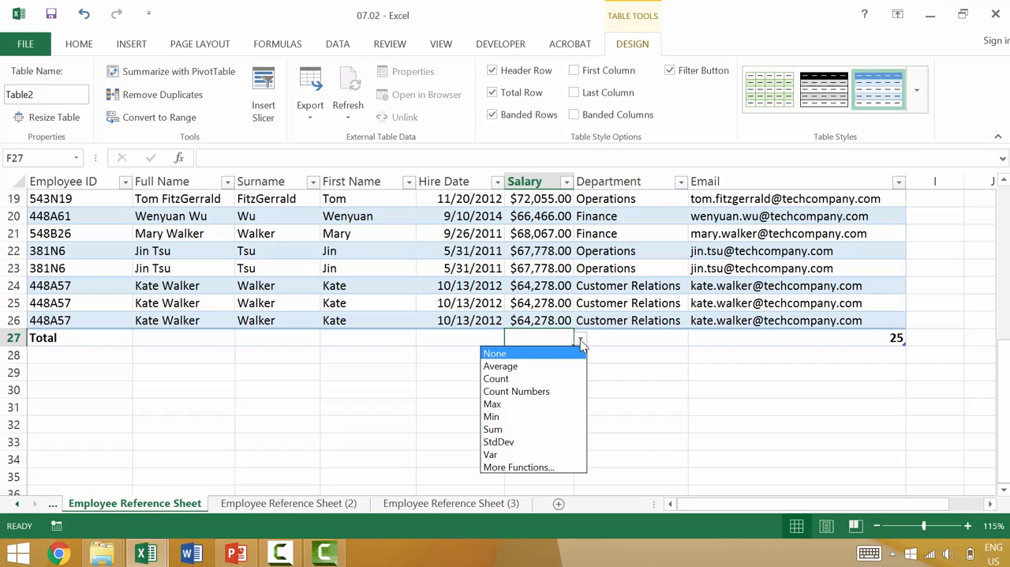
{"action": "left_click", "coordinate": [518, 429]}
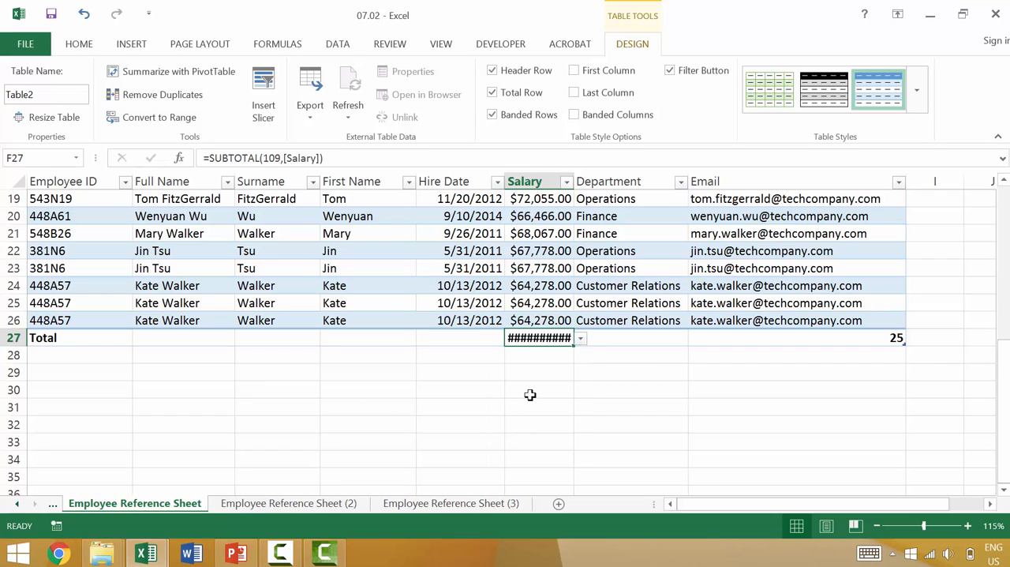
{"action": "double_click", "coordinate": [574, 177]}
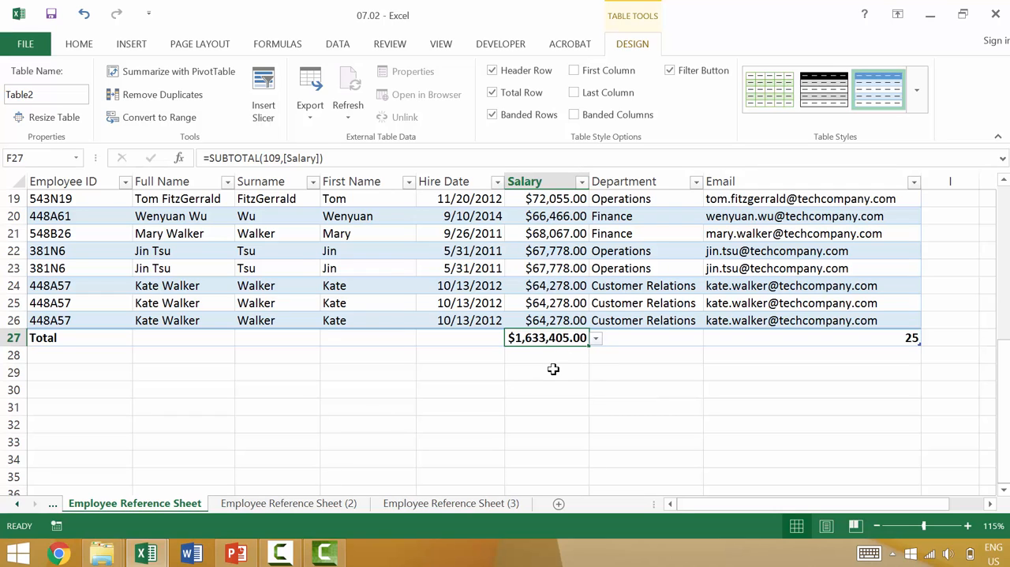
Look over the Salary column from the header to its total, and remove the total row from the table.
{"action": "scroll", "coordinate": [554, 376], "scroll_direction": "up", "scroll_amount": 6}
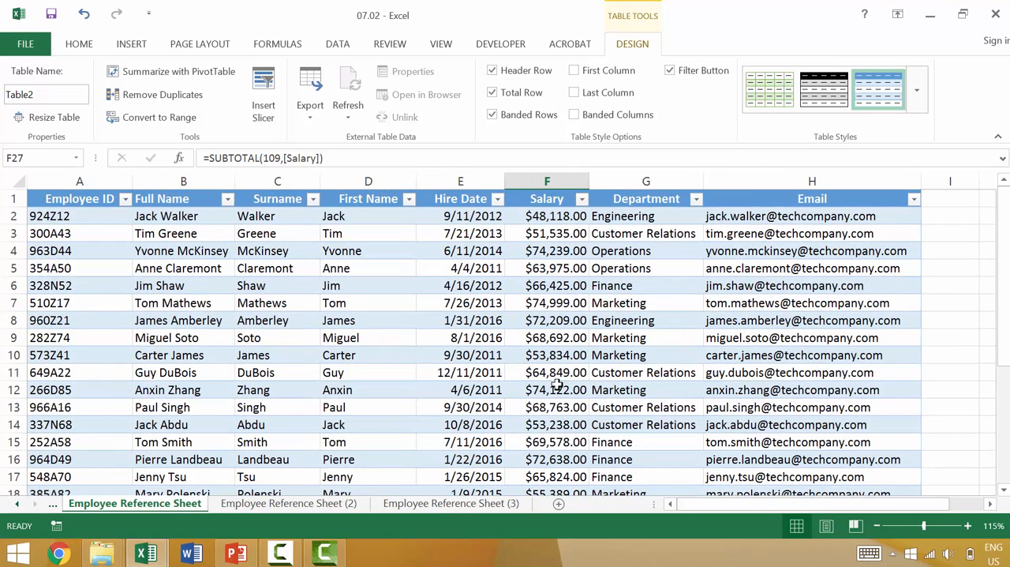
{"action": "scroll", "coordinate": [574, 214], "scroll_direction": "down", "scroll_amount": 4}
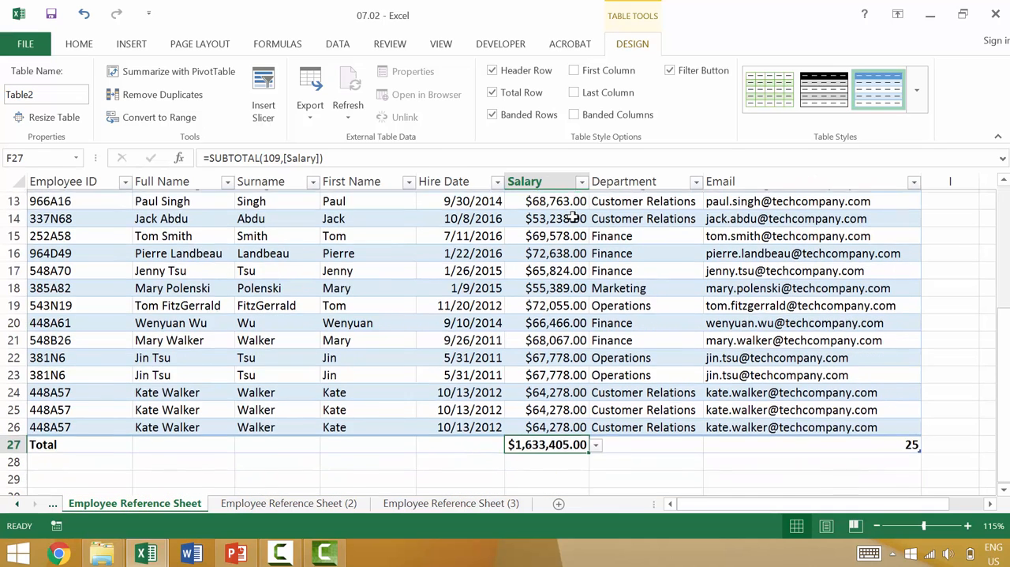
{"action": "scroll", "coordinate": [574, 214], "scroll_direction": "up", "scroll_amount": 4}
{"action": "left_click", "coordinate": [493, 92]}
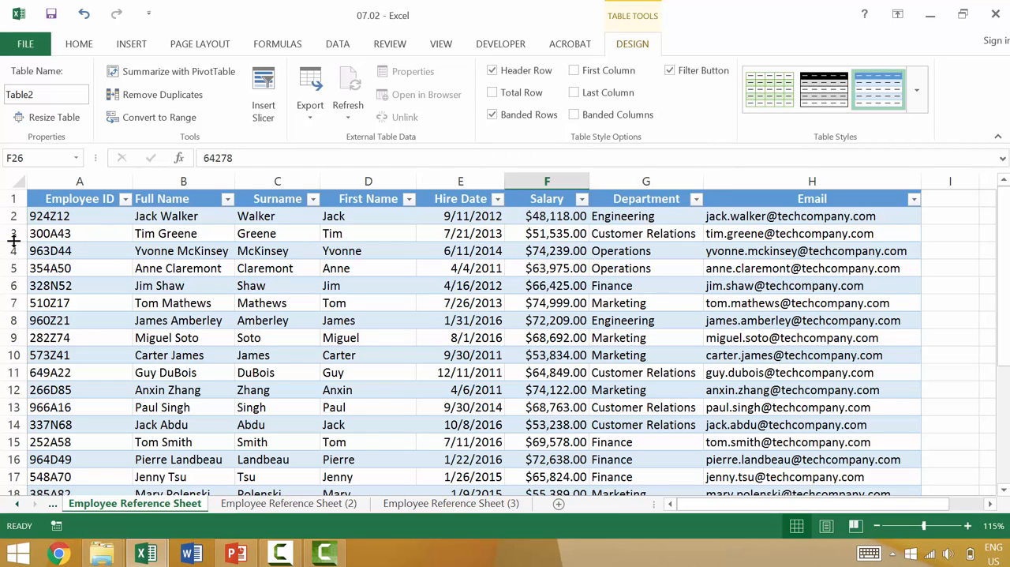
Try banded columns without and with banded rows, and restore the table to banded rows only.
{"action": "left_click", "coordinate": [494, 115]}
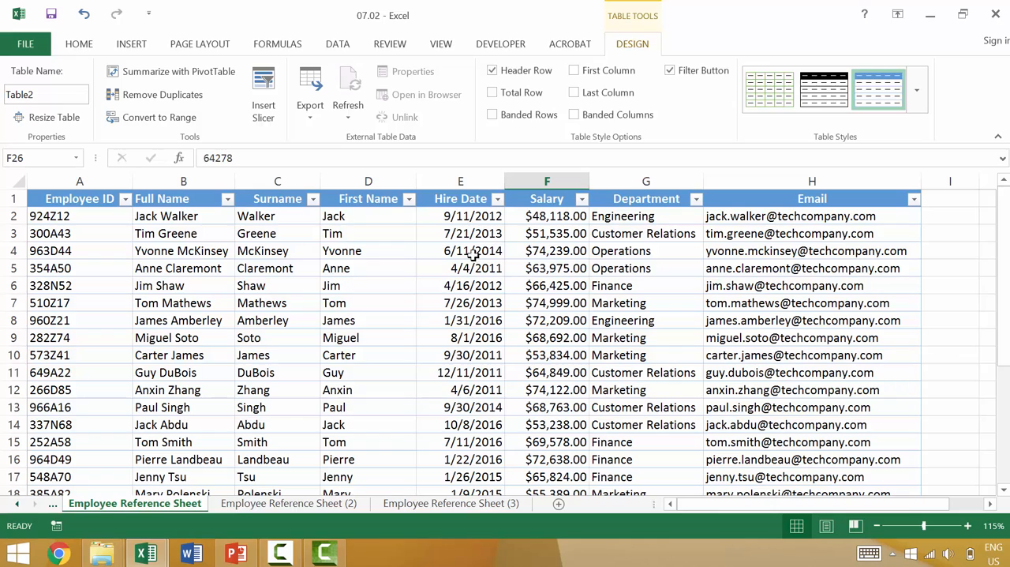
{"action": "left_click", "coordinate": [574, 114]}
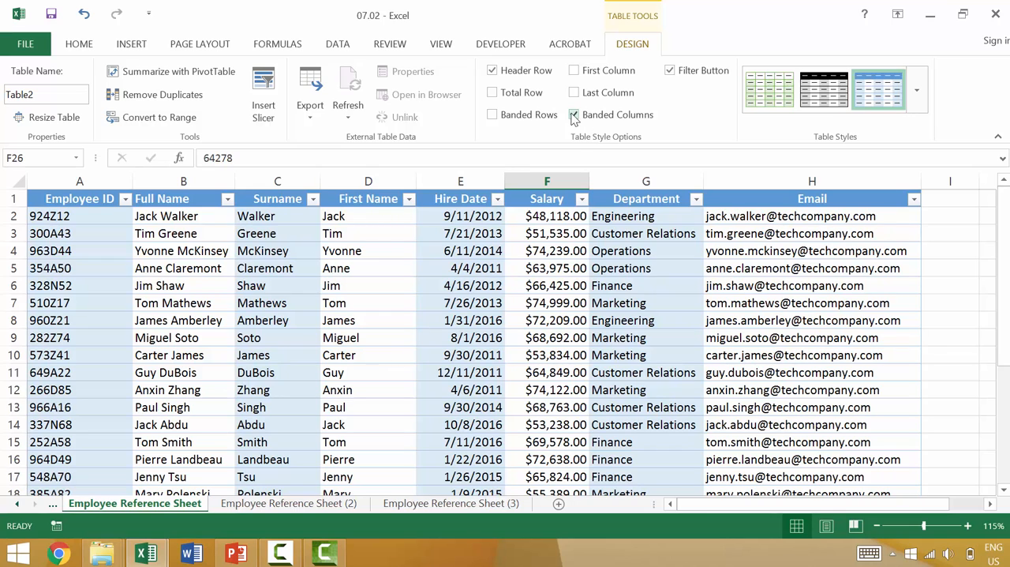
{"action": "left_click", "coordinate": [509, 117]}
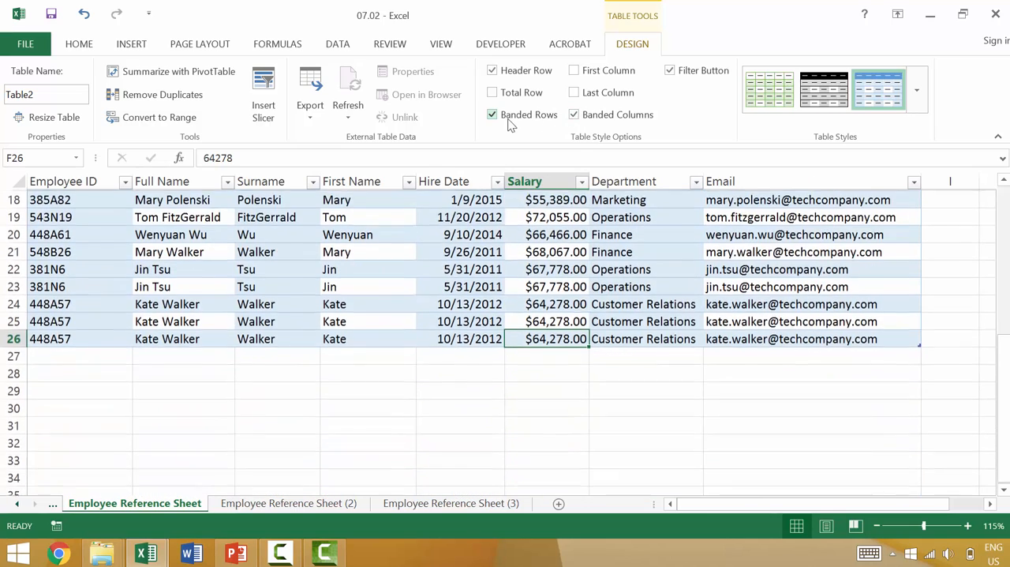
{"action": "scroll", "coordinate": [355, 316], "scroll_direction": "up", "scroll_amount": 6}
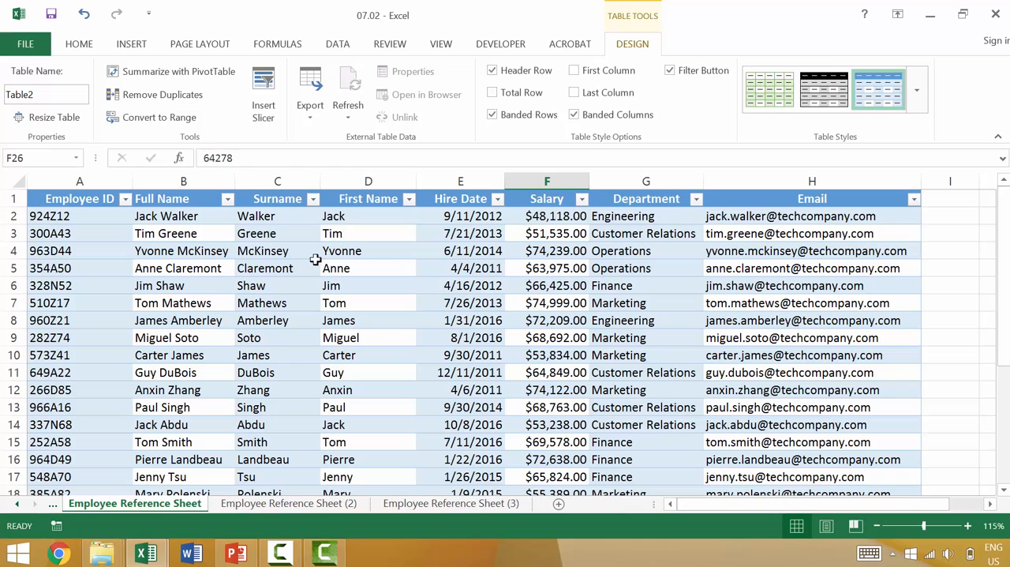
{"action": "left_click", "coordinate": [579, 116]}
{"action": "scroll", "coordinate": [578, 116], "scroll_direction": "up", "scroll_amount": 5}
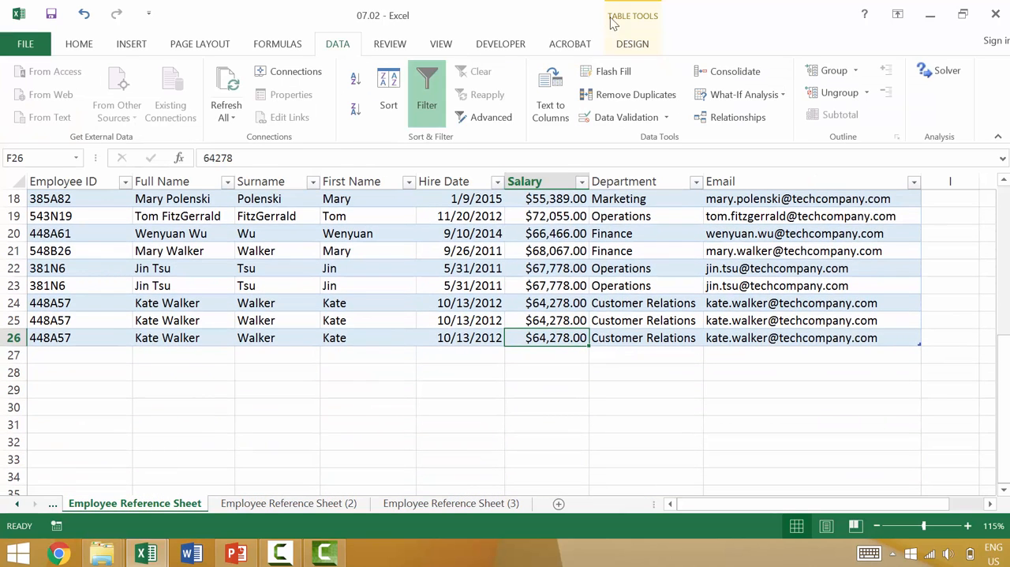
{"action": "left_click", "coordinate": [631, 44]}
{"action": "scroll", "coordinate": [569, 103], "scroll_direction": "up", "scroll_amount": 3}
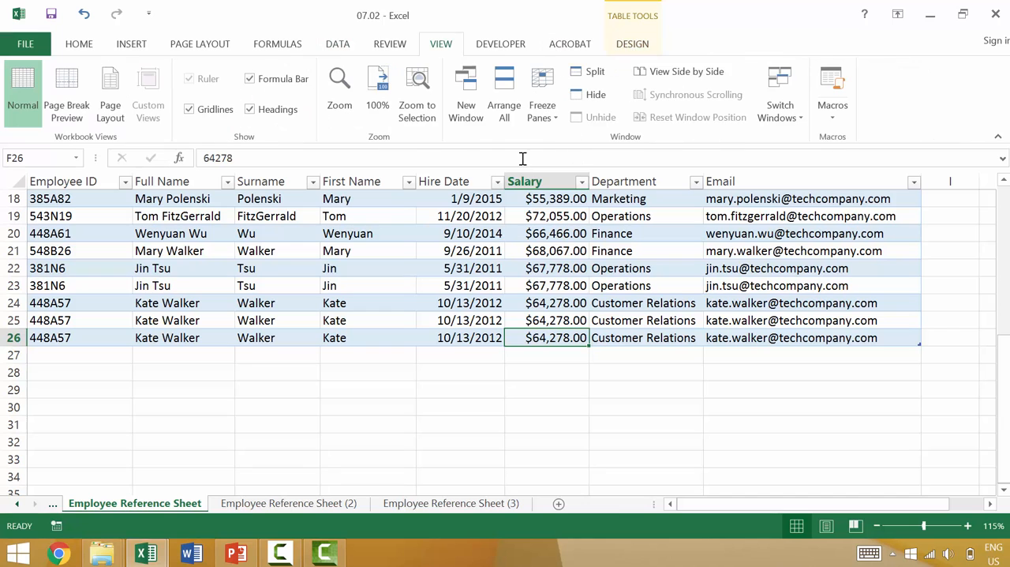
{"action": "left_click", "coordinate": [632, 52]}
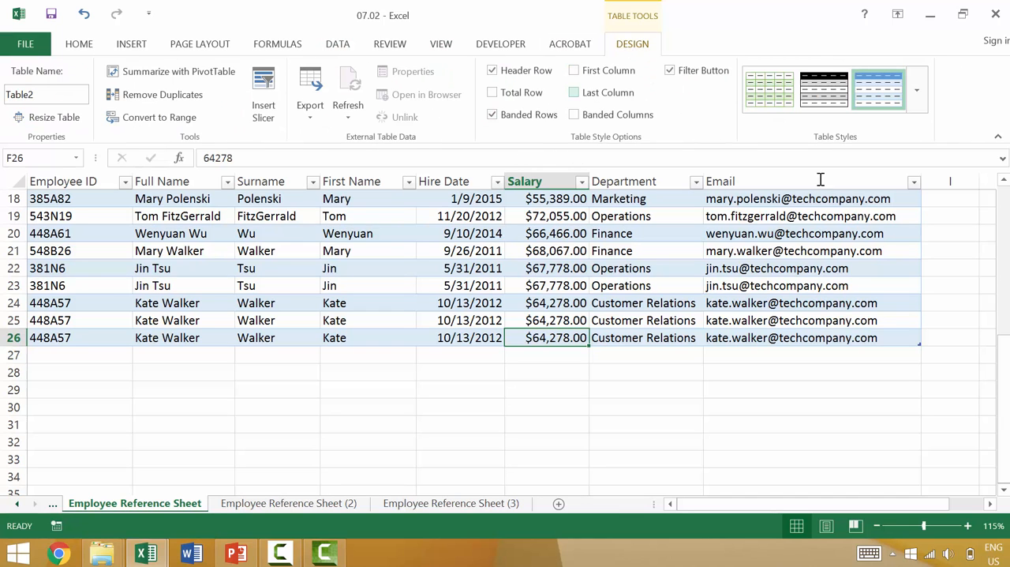
Switch the table's First Column emphasis on and off to compare the Employee ID formatting, leaving it off.
{"action": "left_click_drag", "start_coordinate": [1005, 443], "coordinate": [1004, 300]}
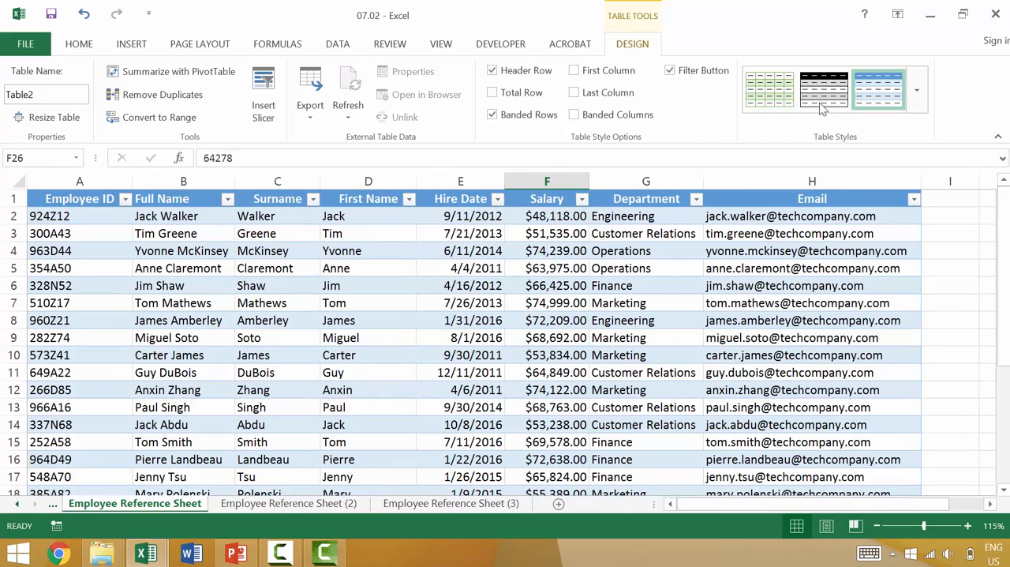
{"action": "left_click", "coordinate": [604, 71]}
{"action": "scroll", "coordinate": [168, 310], "scroll_direction": "up", "scroll_amount": 4}
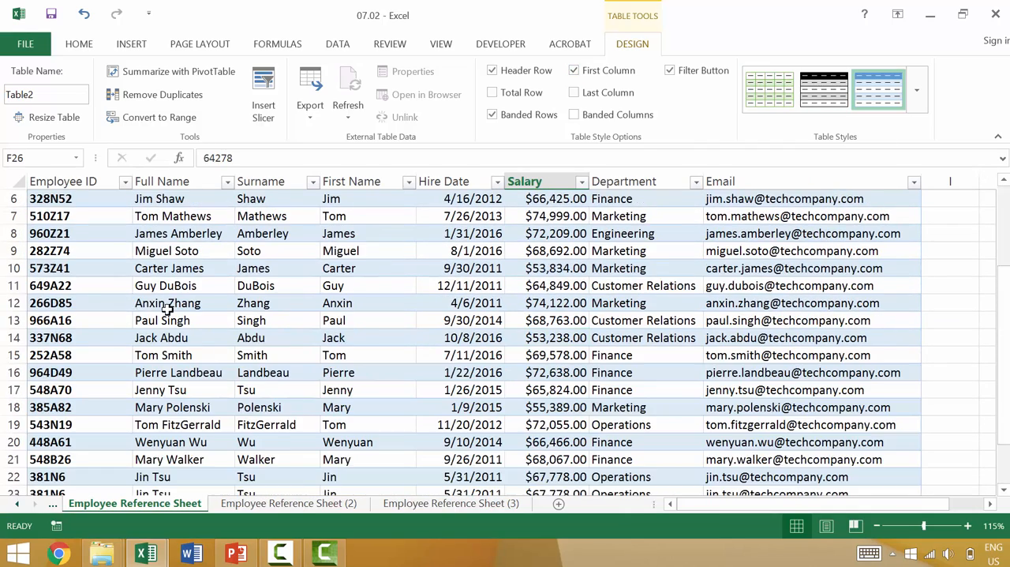
{"action": "scroll", "coordinate": [168, 310], "scroll_direction": "up", "scroll_amount": 2}
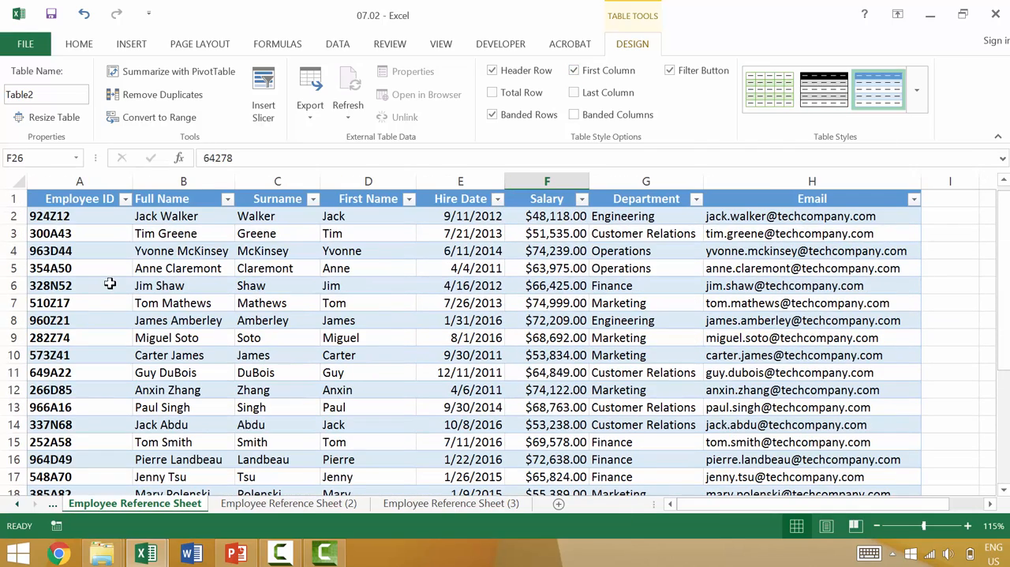
{"action": "left_click", "coordinate": [575, 71]}
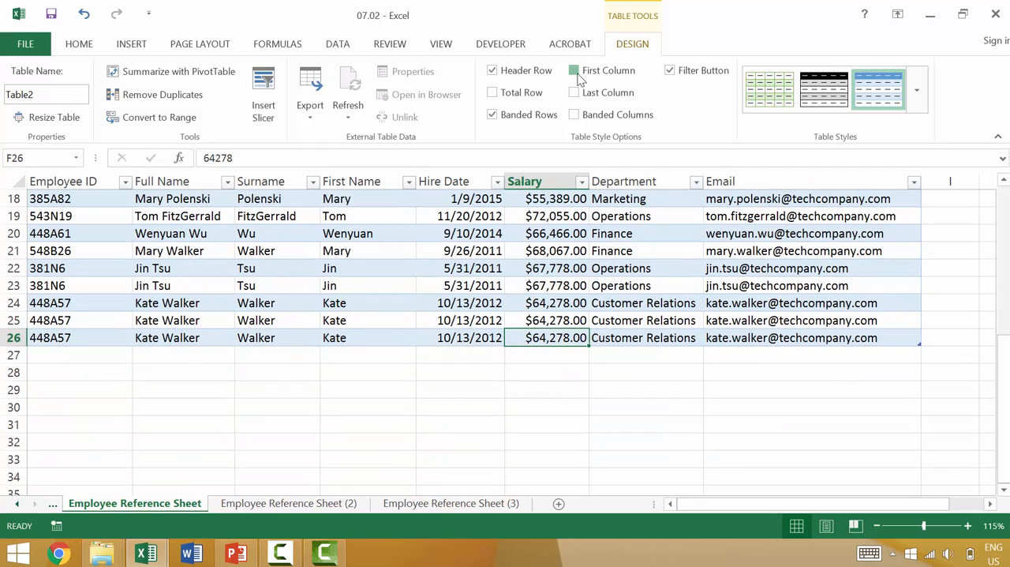
{"action": "left_click", "coordinate": [577, 74]}
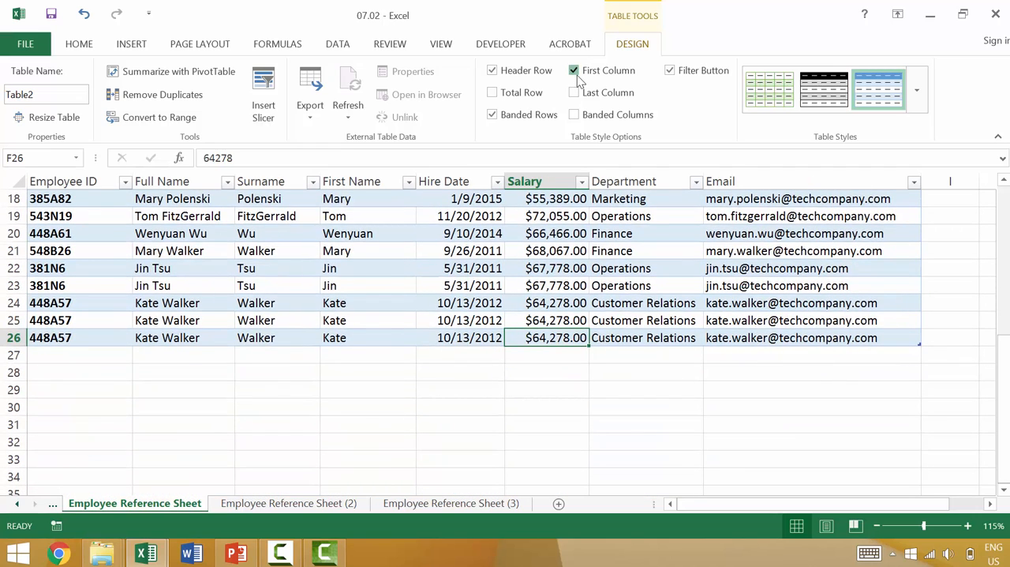
{"action": "left_click", "coordinate": [577, 75]}
Switch the table's Last Column emphasis on and off to compare the Email formatting, leaving it off.
{"action": "left_click", "coordinate": [575, 94]}
{"action": "left_click", "coordinate": [575, 94]}
{"action": "left_click", "coordinate": [575, 94]}
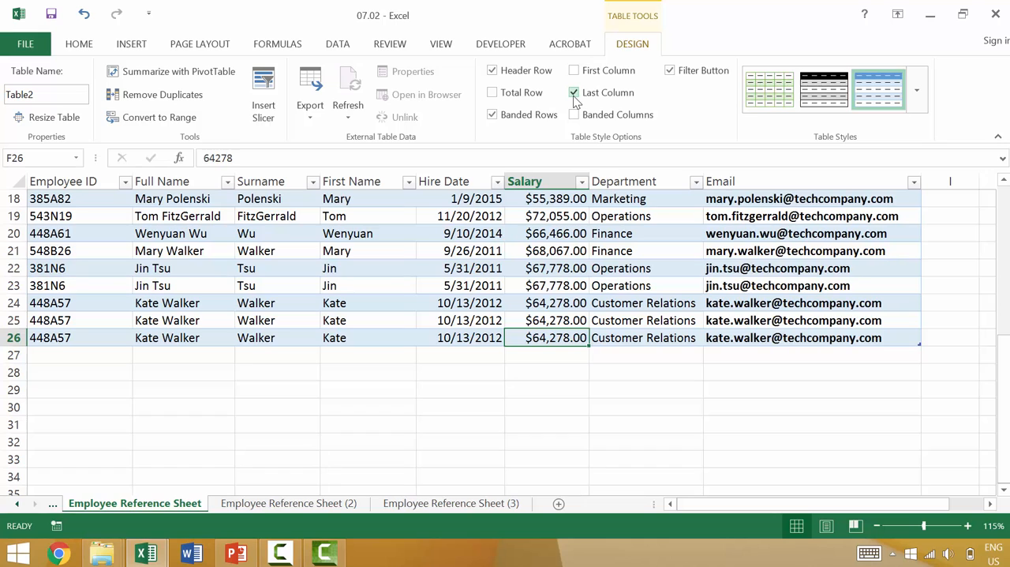
{"action": "left_click", "coordinate": [575, 94]}
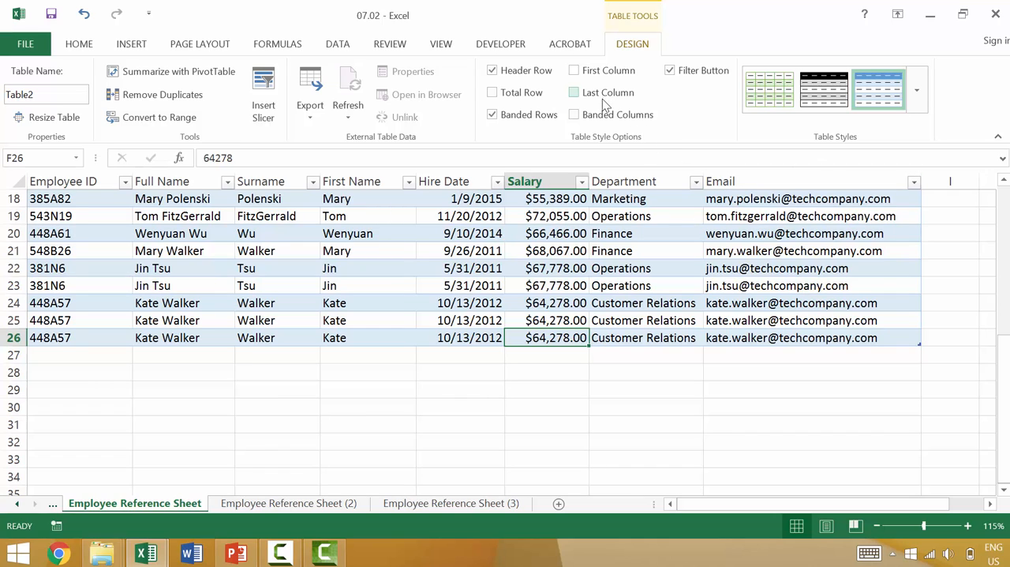
Toggle the filter buttons in the table's header row and leave them hidden.
{"action": "scroll", "coordinate": [955, 379], "scroll_direction": "up", "scroll_amount": 6}
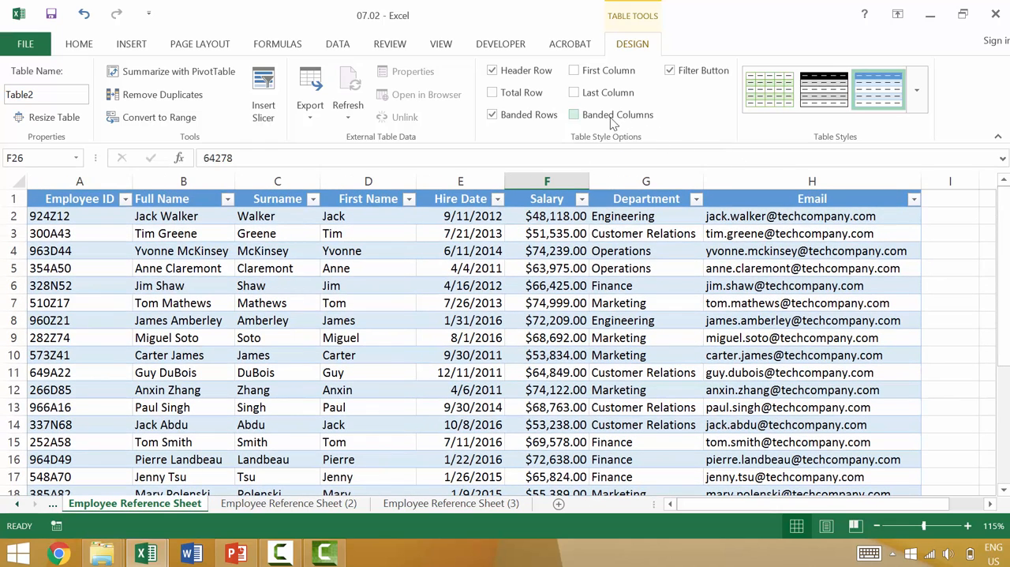
{"action": "left_click", "coordinate": [673, 72]}
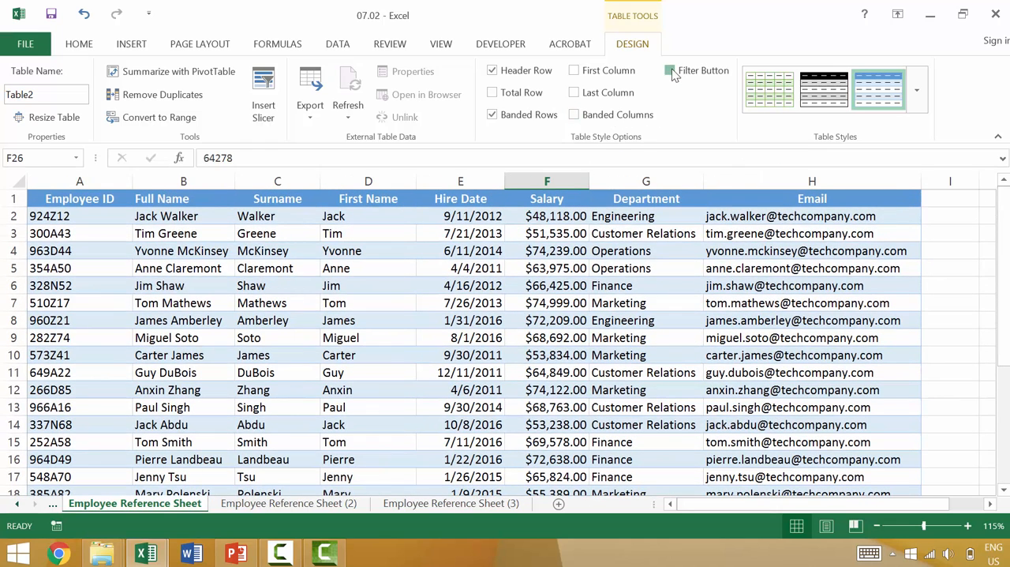
{"action": "left_click", "coordinate": [672, 72]}
{"action": "left_click", "coordinate": [673, 73]}
Convert the table on the Employee Reference Sheet to a normal range.
{"action": "left_click", "coordinate": [174, 237]}
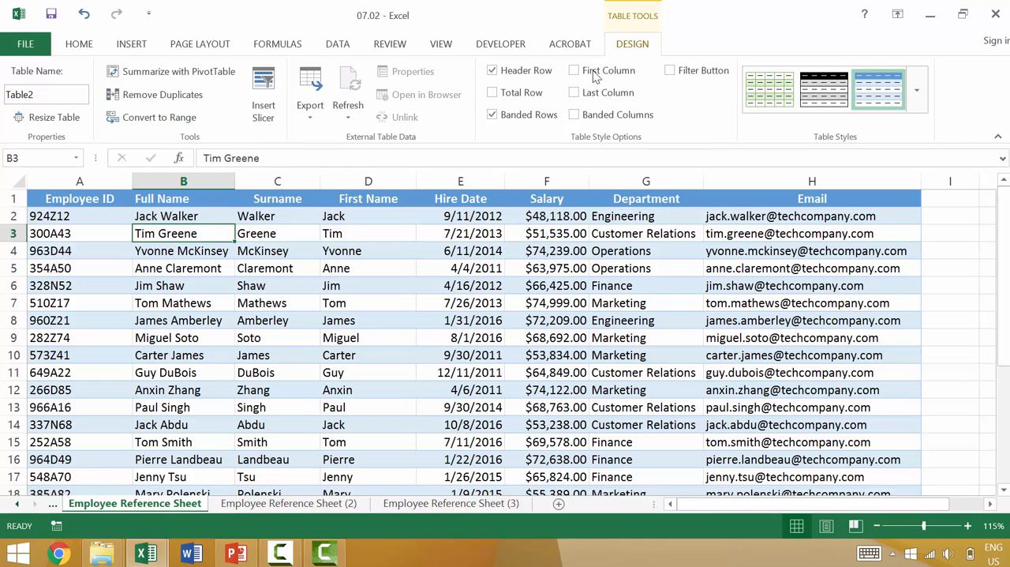
{"action": "left_click", "coordinate": [154, 117]}
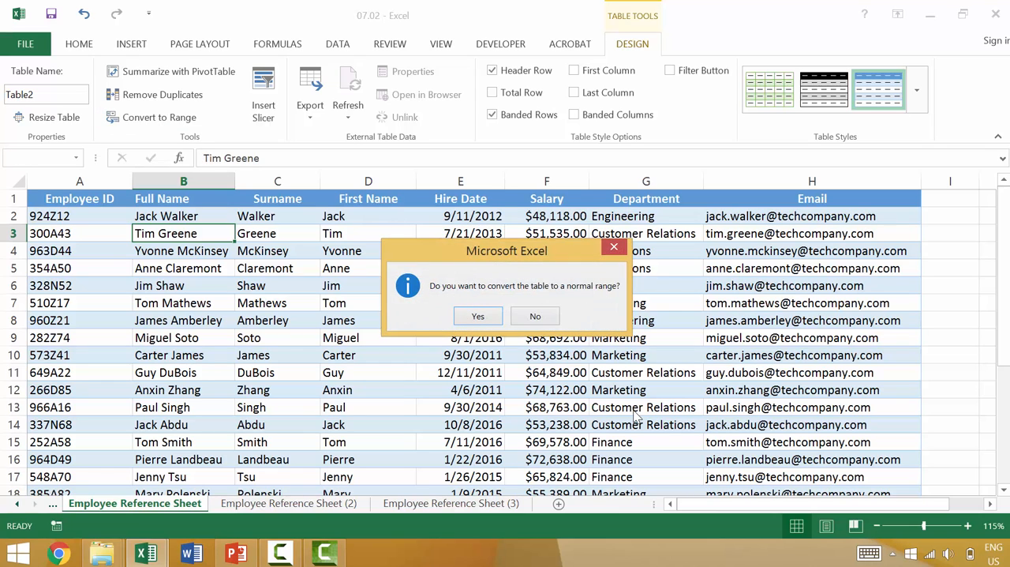
{"action": "left_click", "coordinate": [479, 317]}
Select various cells across the converted range, ending on F7, to check whether the table tools are still offered.
{"action": "left_click", "coordinate": [355, 267]}
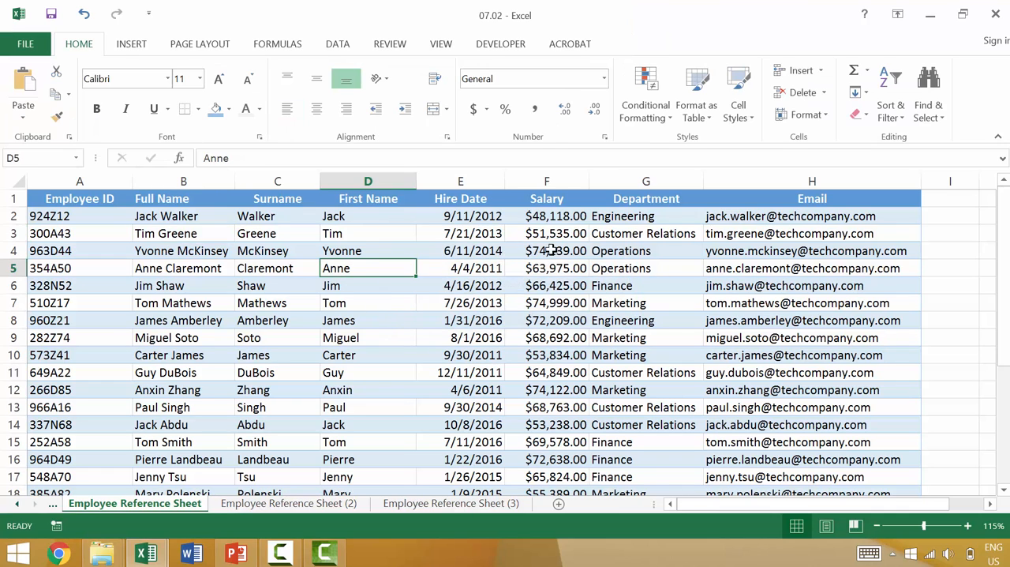
{"action": "left_click", "coordinate": [716, 270]}
{"action": "left_click", "coordinate": [646, 320]}
{"action": "left_click", "coordinate": [368, 320]}
{"action": "left_click", "coordinate": [277, 389]}
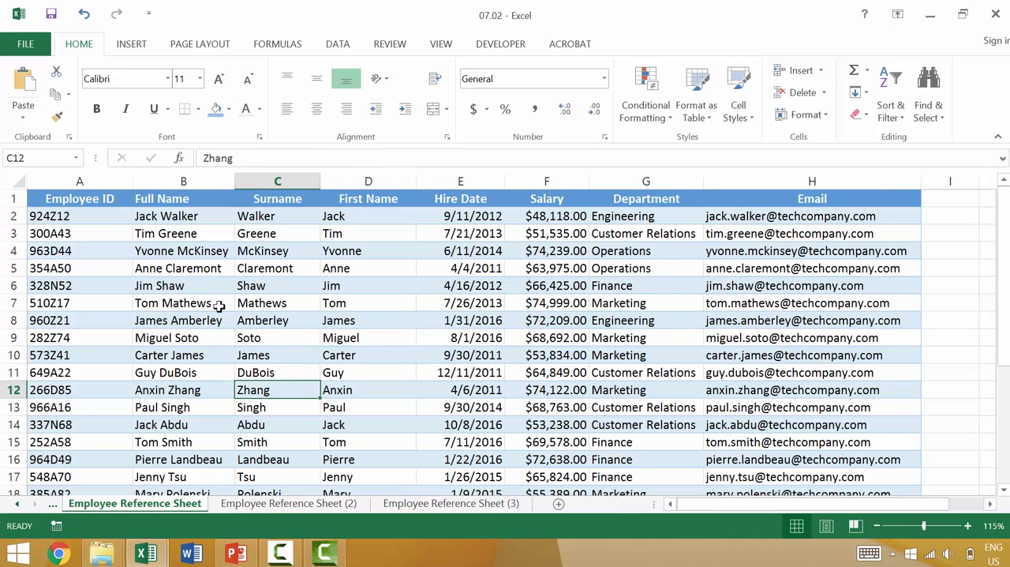
{"action": "left_click", "coordinate": [190, 302]}
{"action": "left_click", "coordinate": [304, 317]}
{"action": "left_click", "coordinate": [373, 338]}
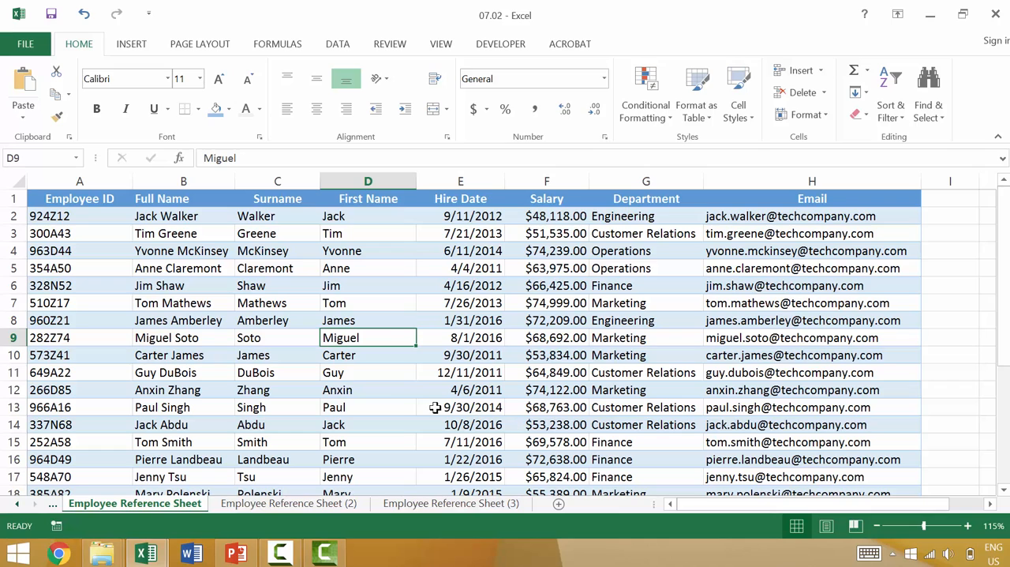
{"action": "left_click", "coordinate": [528, 306]}
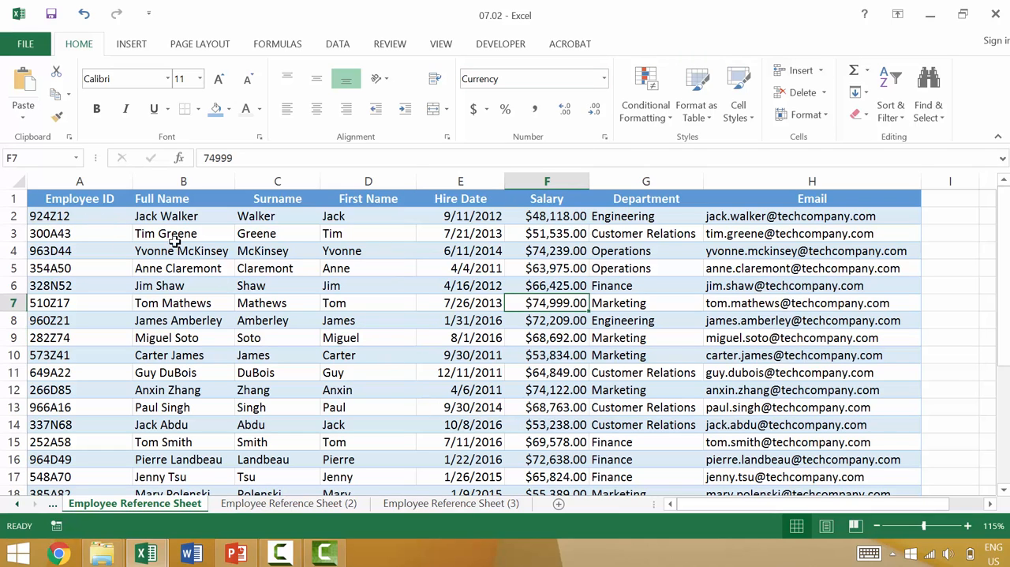
Clear the leftover table colours from the whole data range by setting No Fill and a black font colour.
{"action": "left_click", "coordinate": [83, 216]}
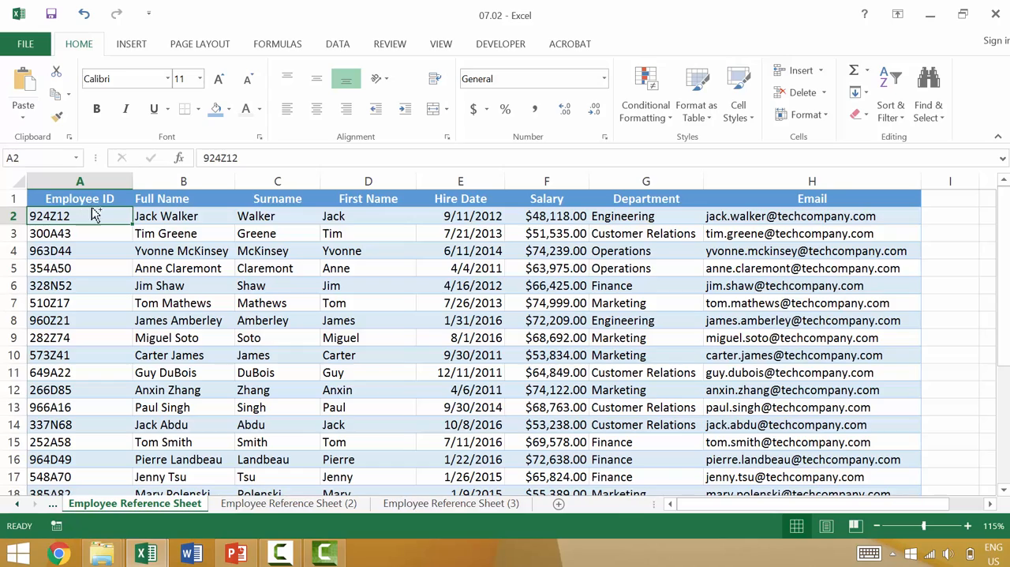
{"action": "key", "text": "ctrl+a"}
{"action": "left_click", "coordinate": [229, 109]}
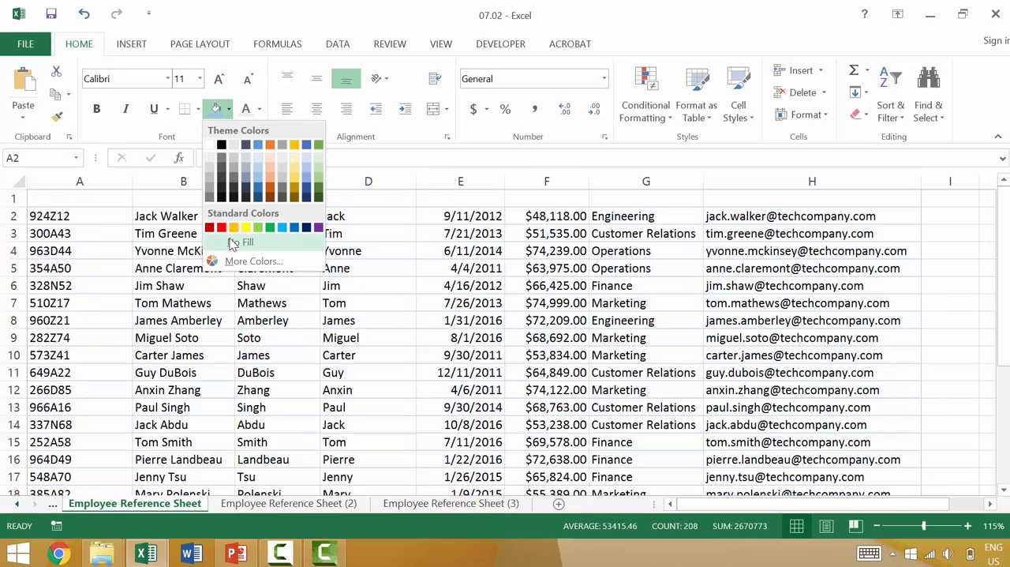
{"action": "left_click", "coordinate": [234, 243]}
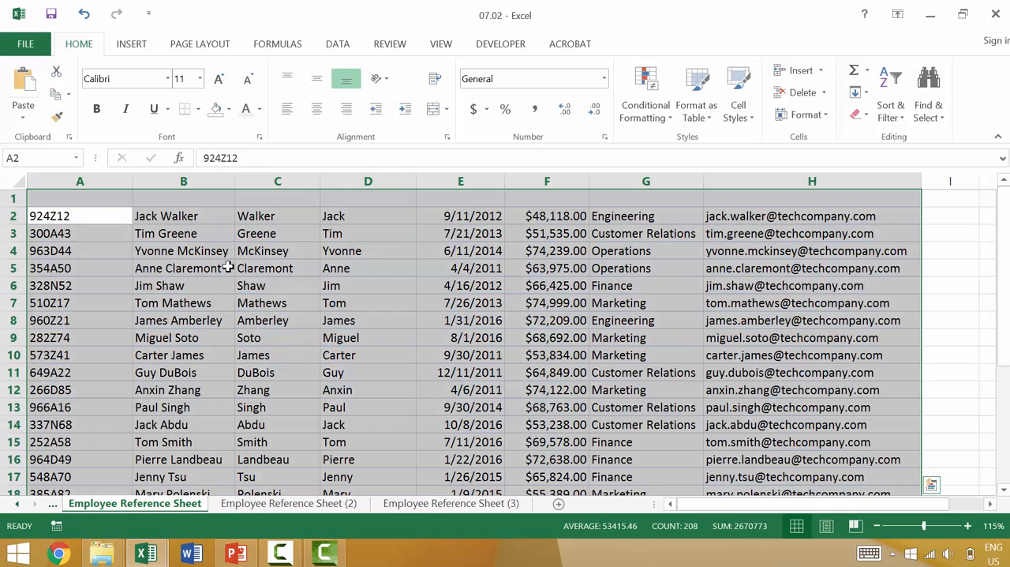
{"action": "left_click", "coordinate": [259, 109]}
{"action": "left_click", "coordinate": [252, 161]}
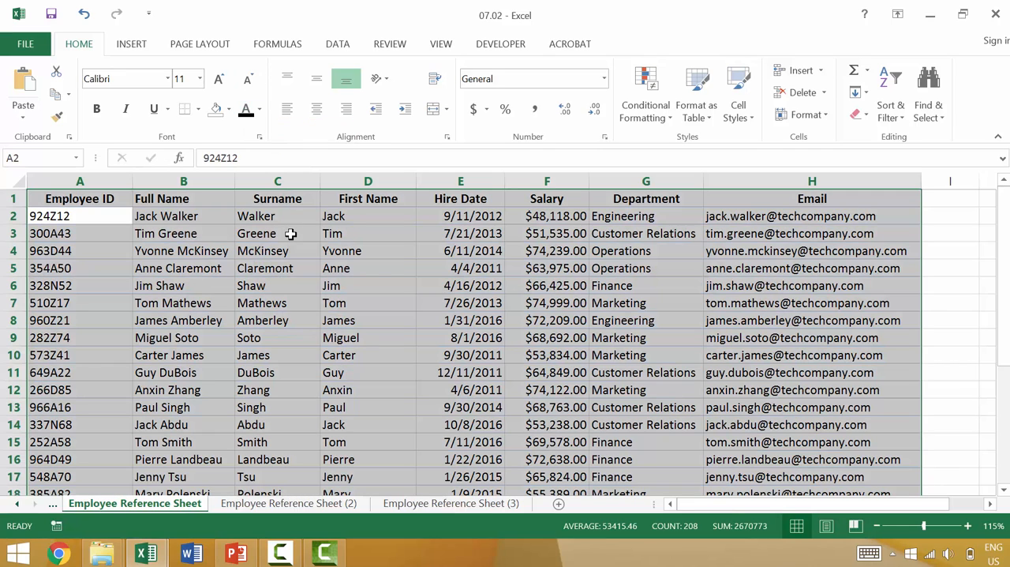
Autofit the widths of all columns on Employee Reference Sheet (2) to their contents.
{"action": "left_click", "coordinate": [277, 277]}
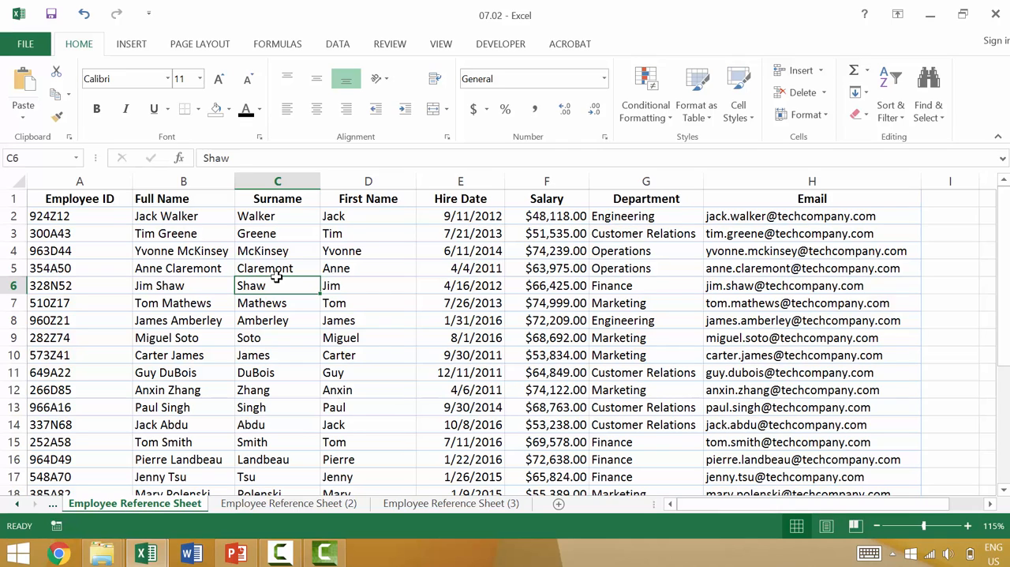
{"action": "left_click", "coordinate": [322, 502]}
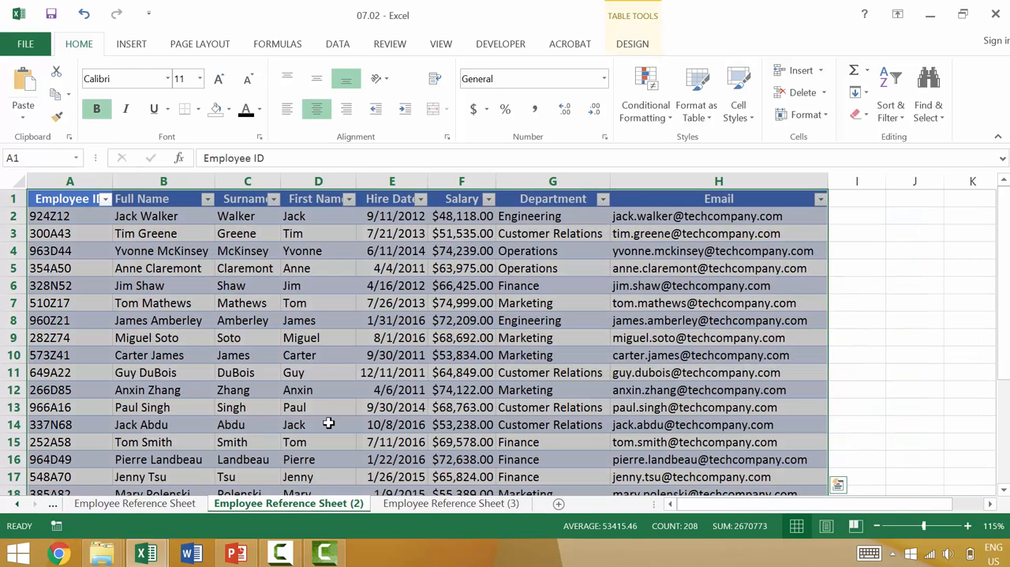
{"action": "left_click", "coordinate": [18, 184]}
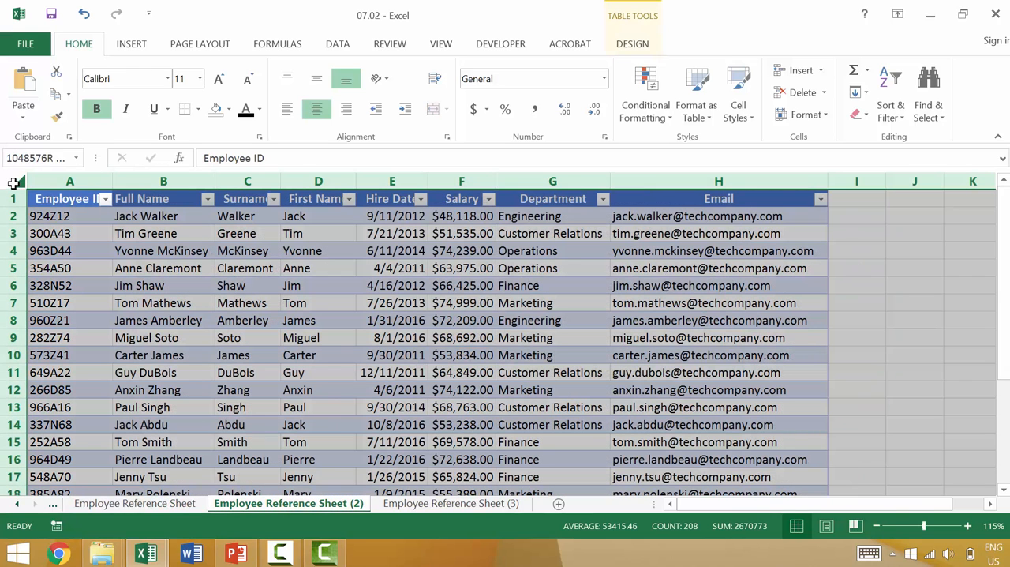
{"action": "double_click", "coordinate": [113, 181]}
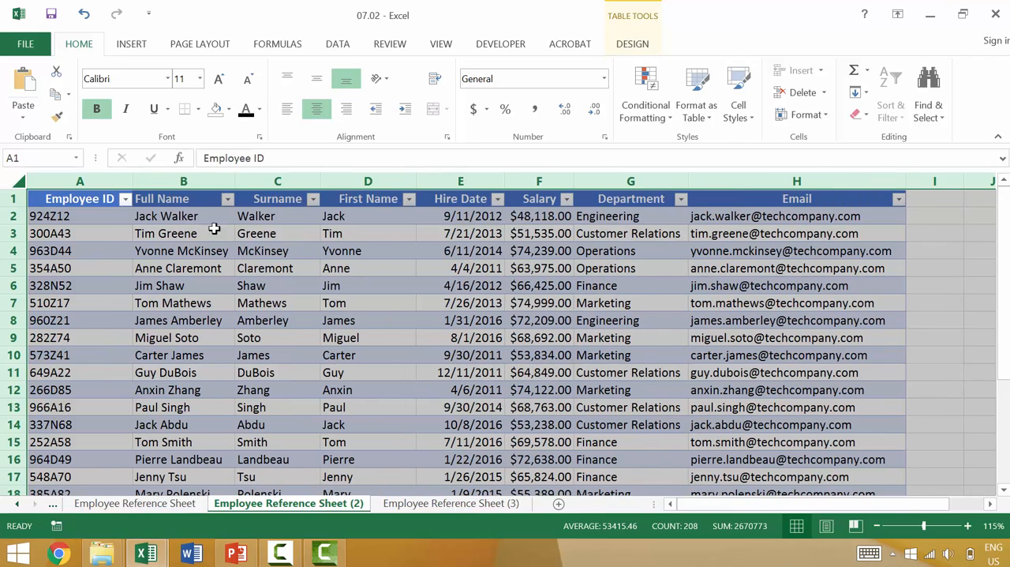
Rename the table on Employee Reference Sheet (2) as Table_Version_2.
{"action": "left_click", "coordinate": [632, 44]}
{"action": "left_click", "coordinate": [51, 97]}
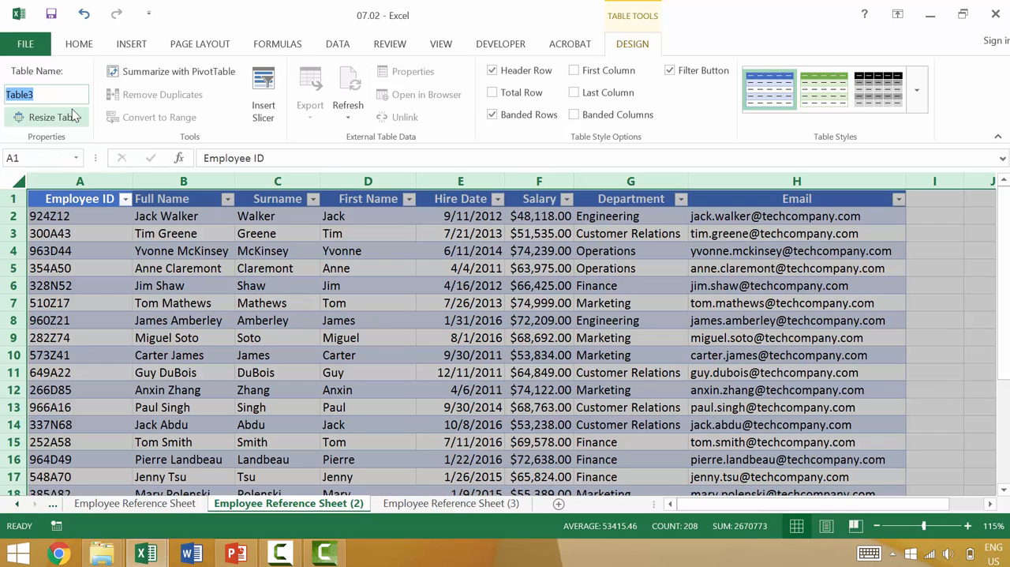
{"action": "type", "text": "T"}
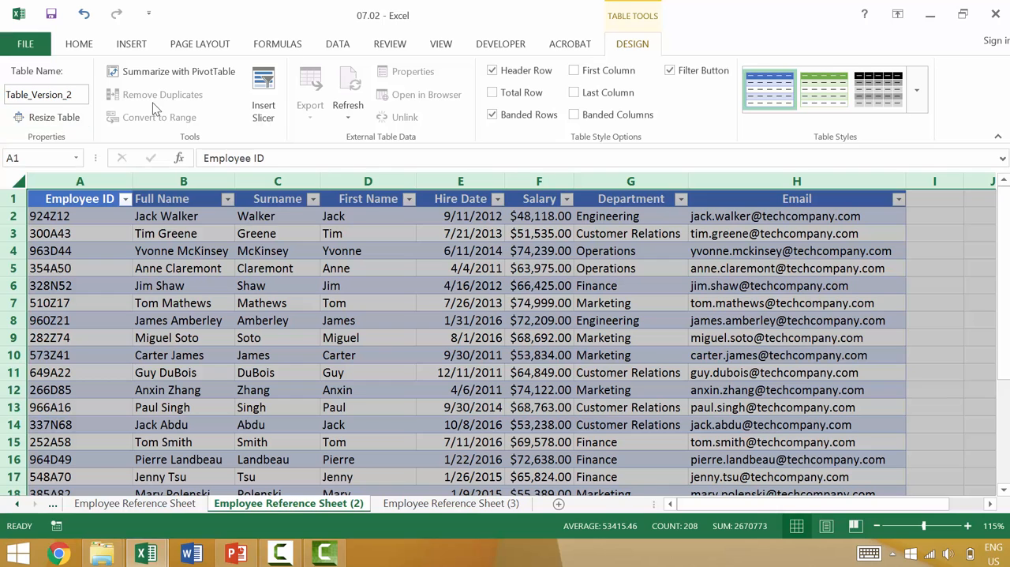
{"action": "left_click", "coordinate": [470, 306]}
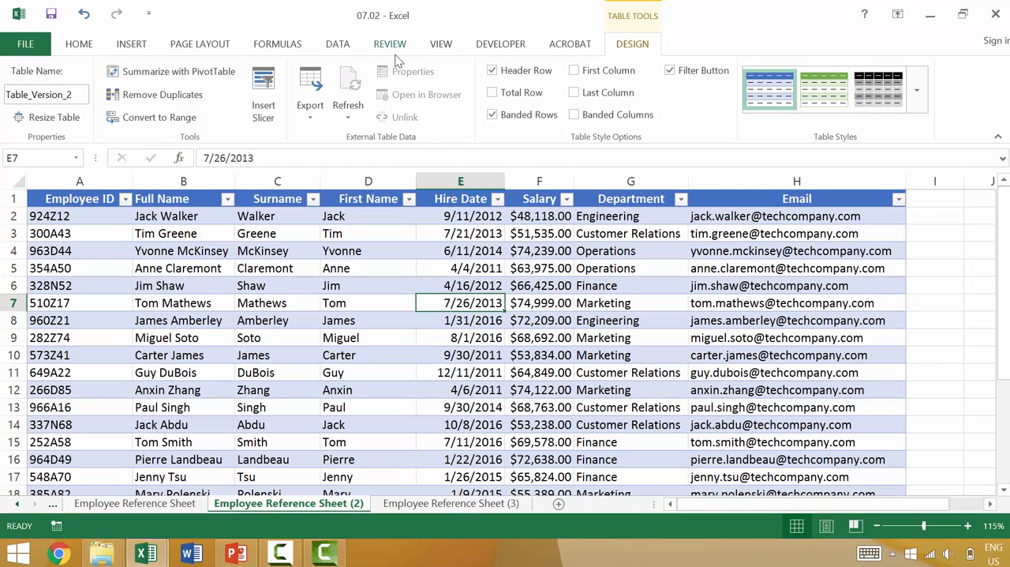
Remove the duplicate employee rows from Table_Version_2, comparing all columns and treating the first row as headers.
{"action": "scroll", "coordinate": [371, 63], "scroll_direction": "up", "scroll_amount": 5}
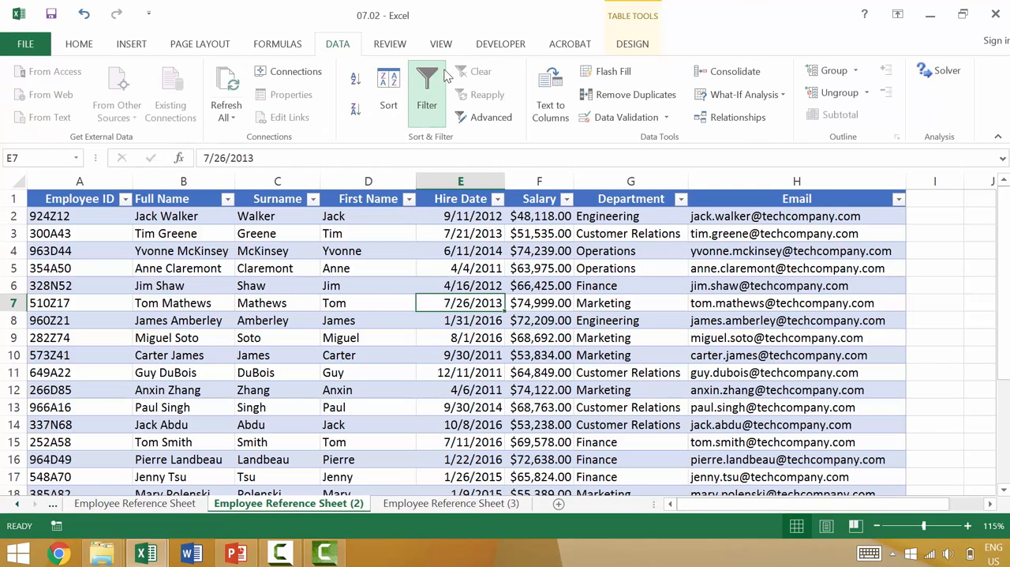
{"action": "left_click", "coordinate": [633, 45]}
{"action": "scroll", "coordinate": [660, 452], "scroll_direction": "down", "scroll_amount": 4}
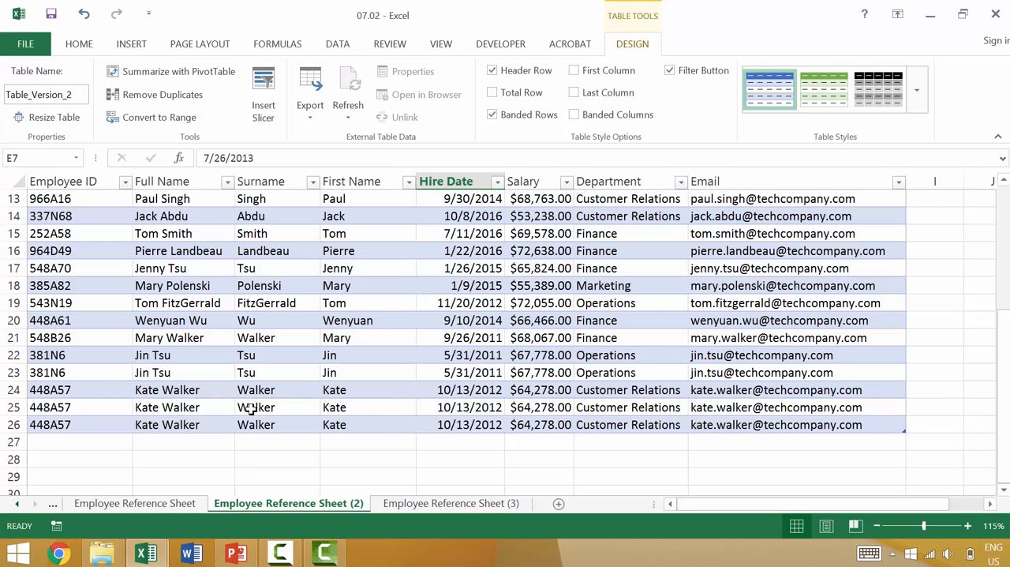
{"action": "left_click", "coordinate": [175, 98]}
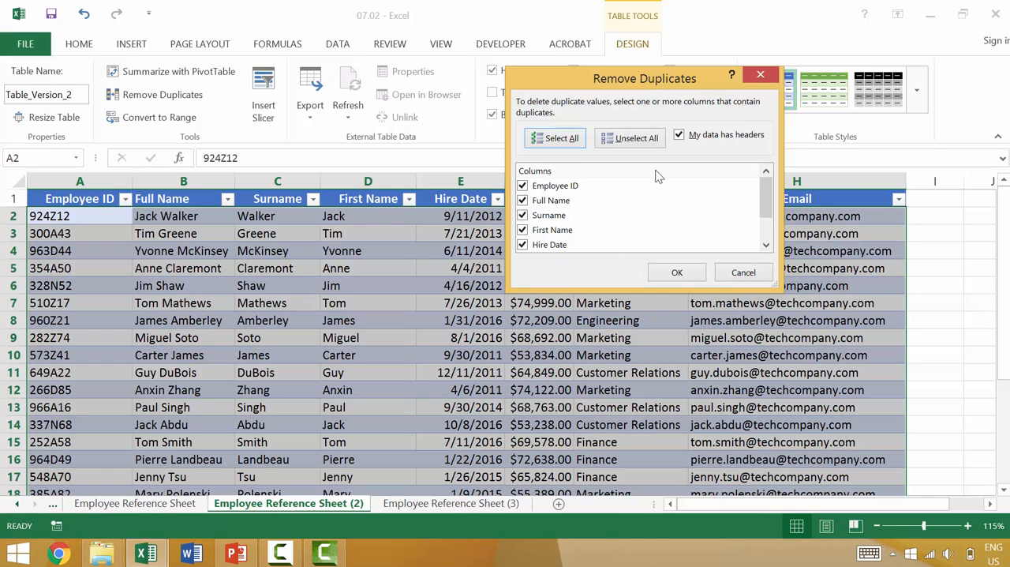
{"action": "left_click", "coordinate": [676, 272]}
{"action": "left_click", "coordinate": [485, 319]}
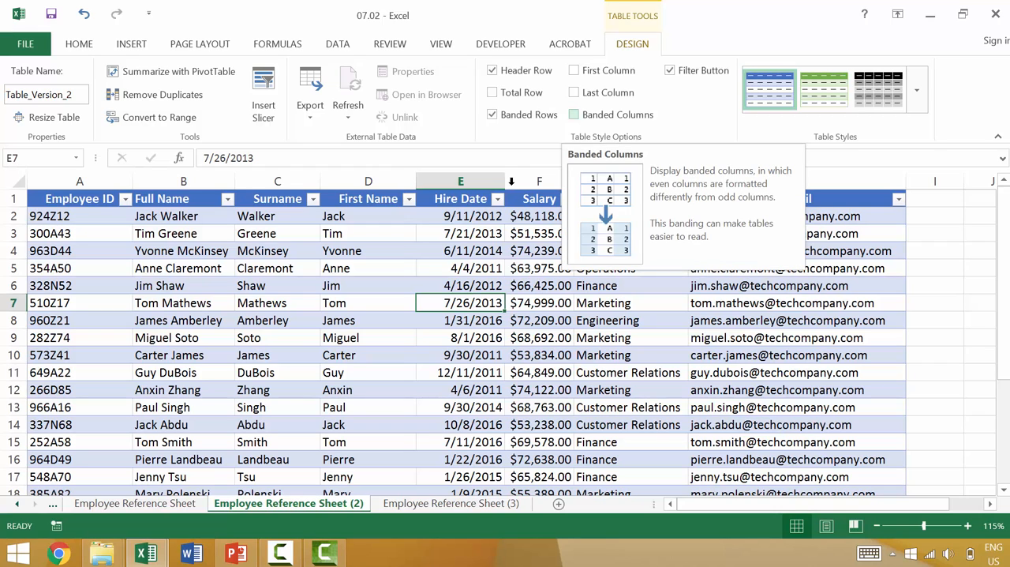
Convert Table_Version_2 to a normal range and look through the converted rows with cell G4 selected.
{"action": "left_click", "coordinate": [244, 337]}
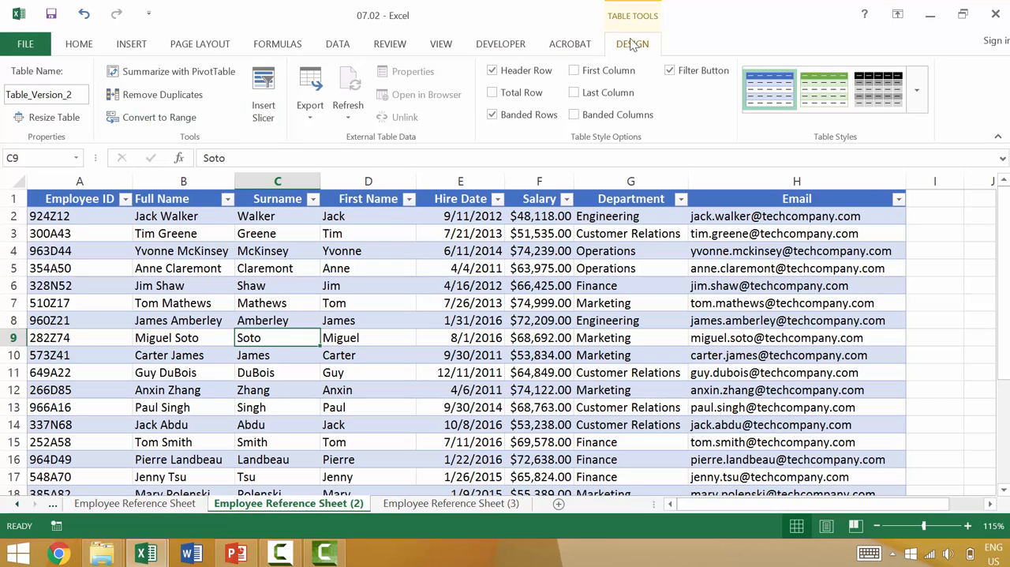
{"action": "left_click", "coordinate": [158, 117]}
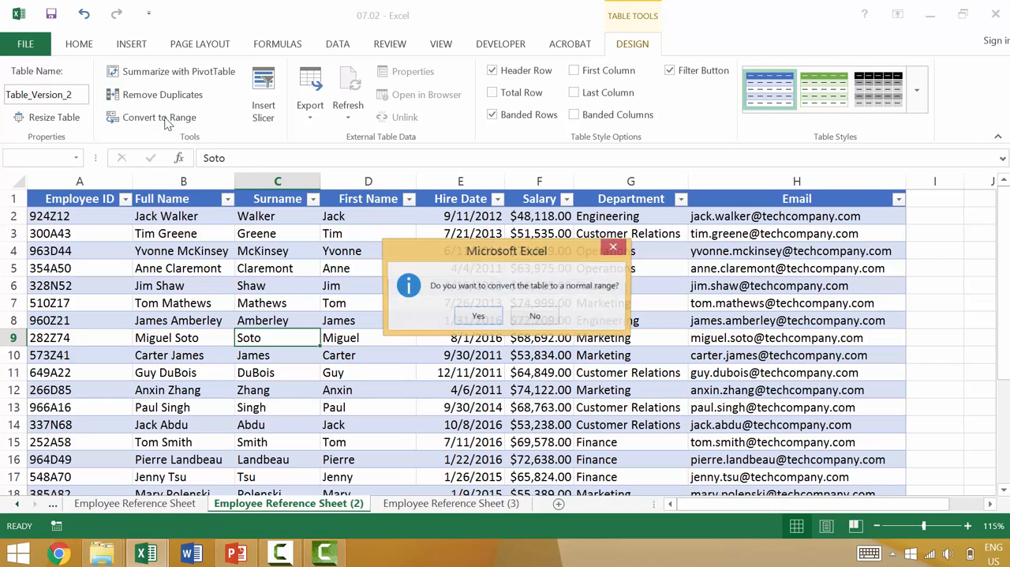
{"action": "left_click", "coordinate": [477, 317]}
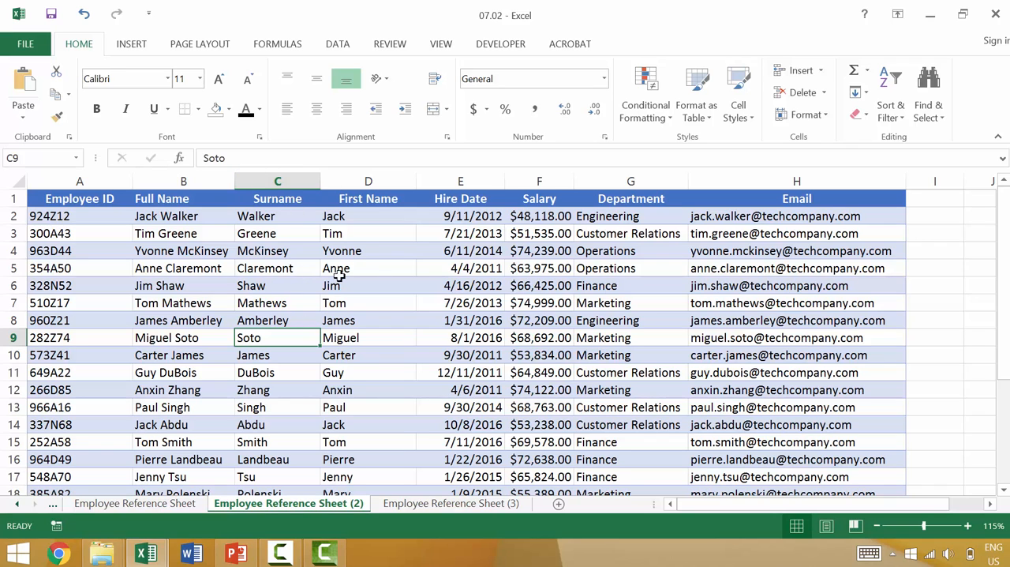
{"action": "left_click", "coordinate": [373, 253]}
{"action": "left_click", "coordinate": [663, 248]}
{"action": "scroll", "coordinate": [742, 292], "scroll_direction": "down", "scroll_amount": 2}
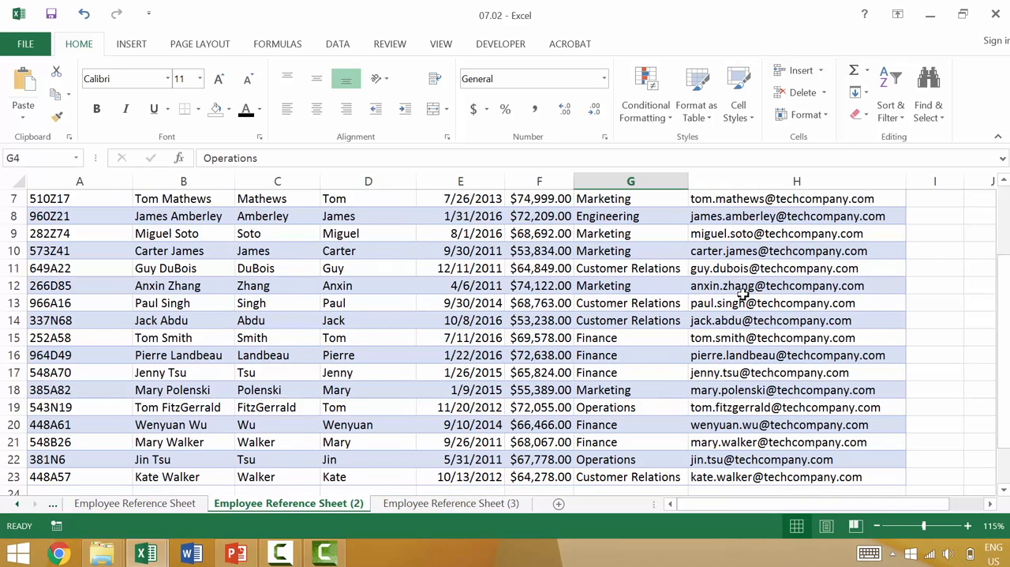
{"action": "scroll", "coordinate": [742, 292], "scroll_direction": "down", "scroll_amount": 2}
{"action": "scroll", "coordinate": [744, 291], "scroll_direction": "up", "scroll_amount": 4}
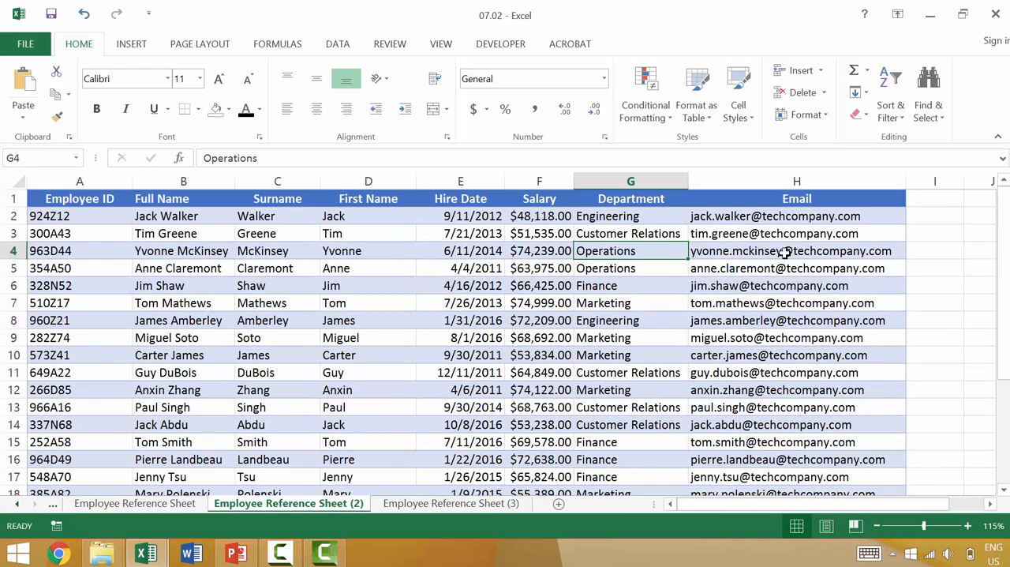